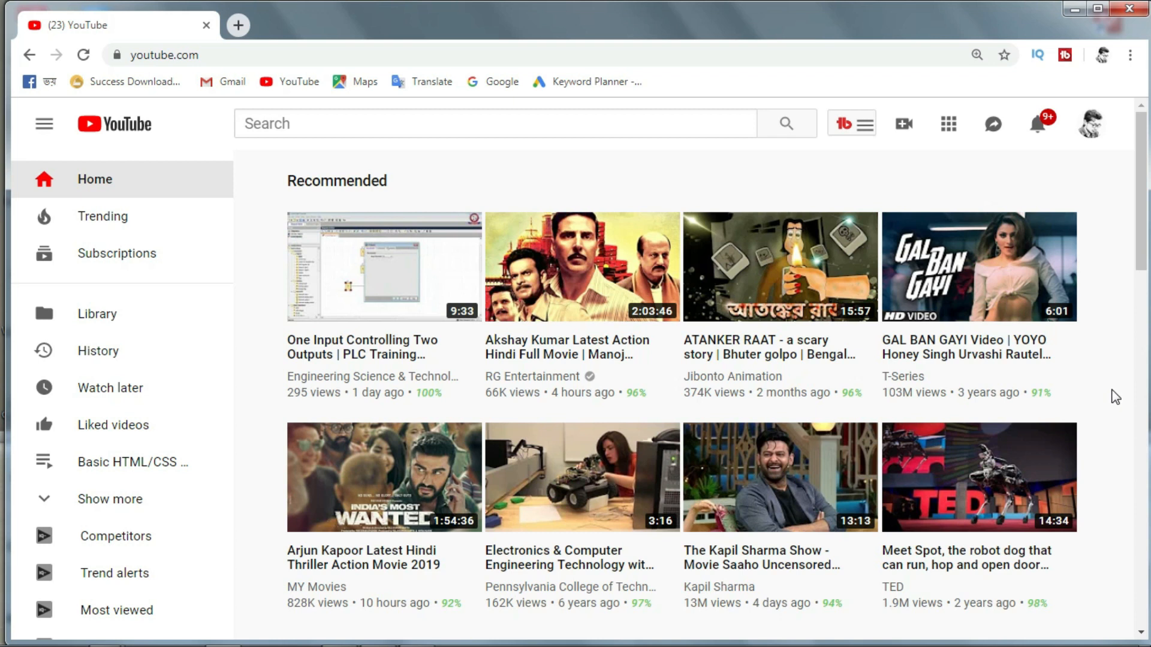
# Open the private video "How To YouTube Channel [Searchable] on YouTube 2019 in Bangla" for editing in YouTube Studio
pyautogui.click(1092, 131)
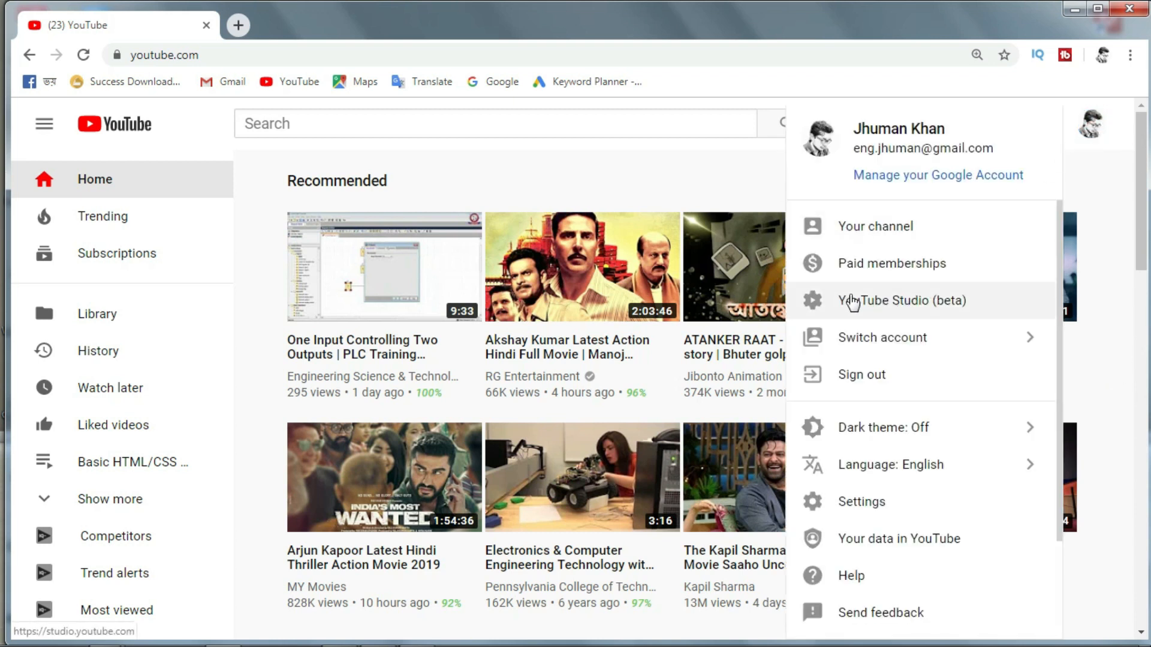
pyautogui.click(875, 301)
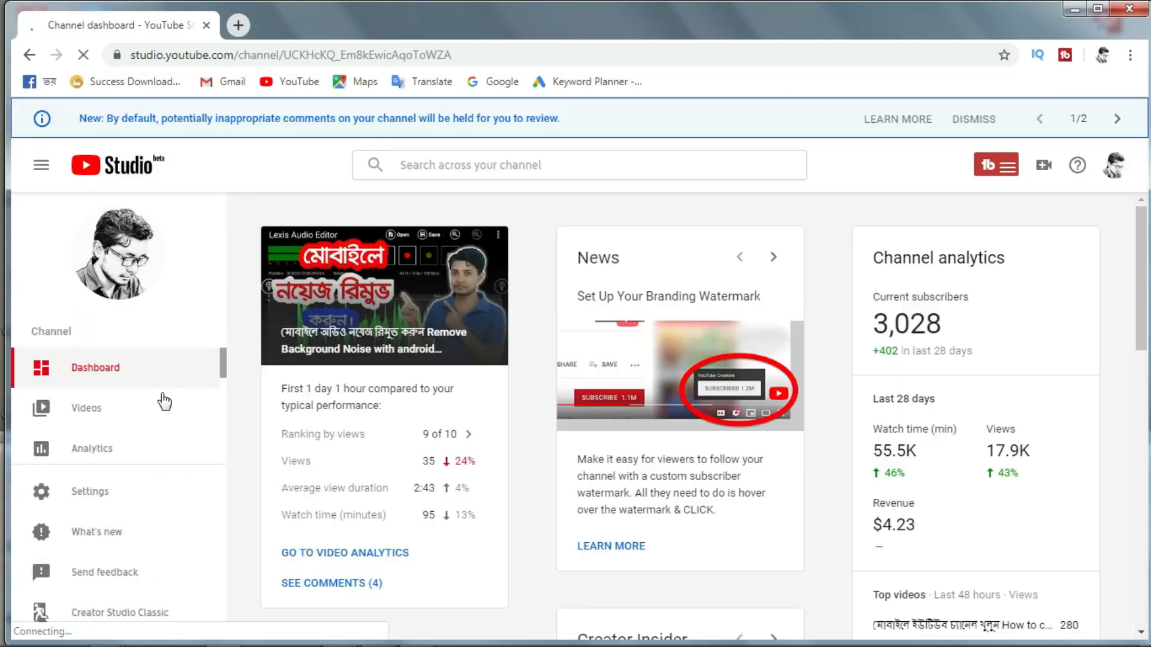
pyautogui.click(84, 413)
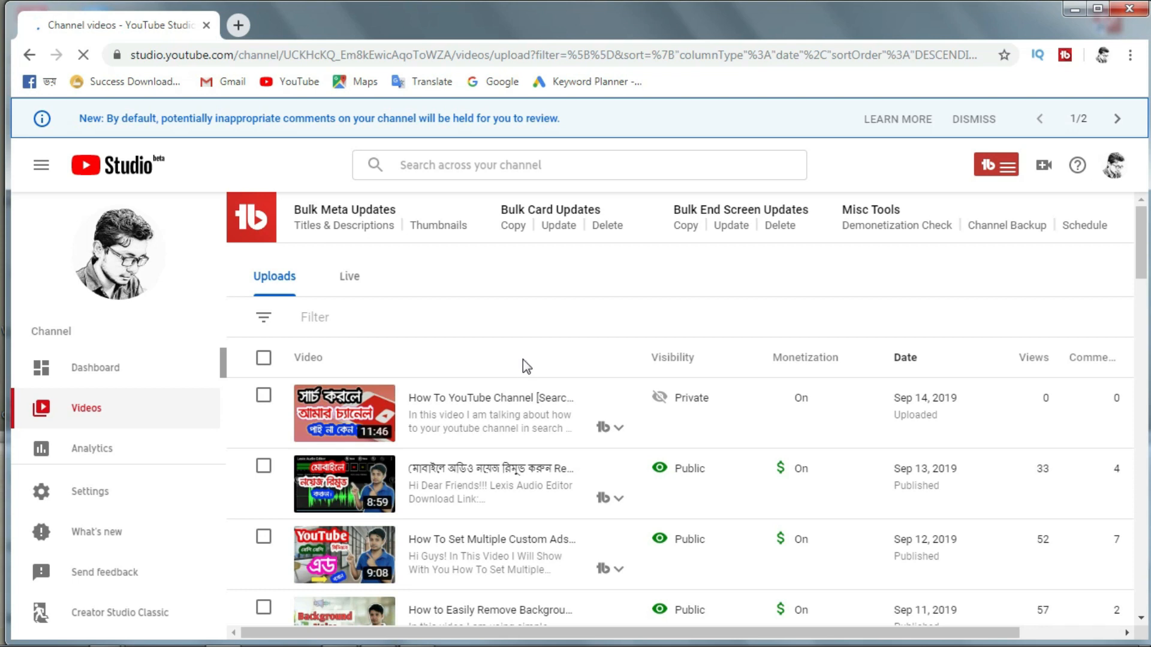
pyautogui.click(492, 399)
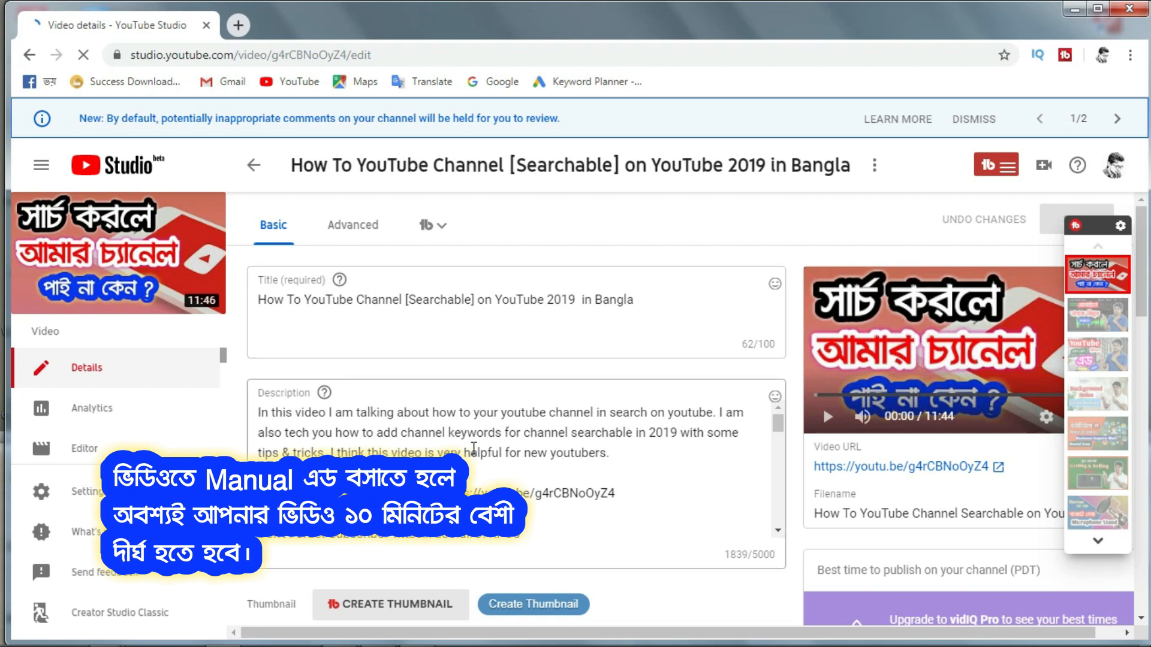
# Open the video's monetization settings and maximize the browser window
pyautogui.scroll(-1, 498, 484)
pyautogui.scroll(3, 650, 428)
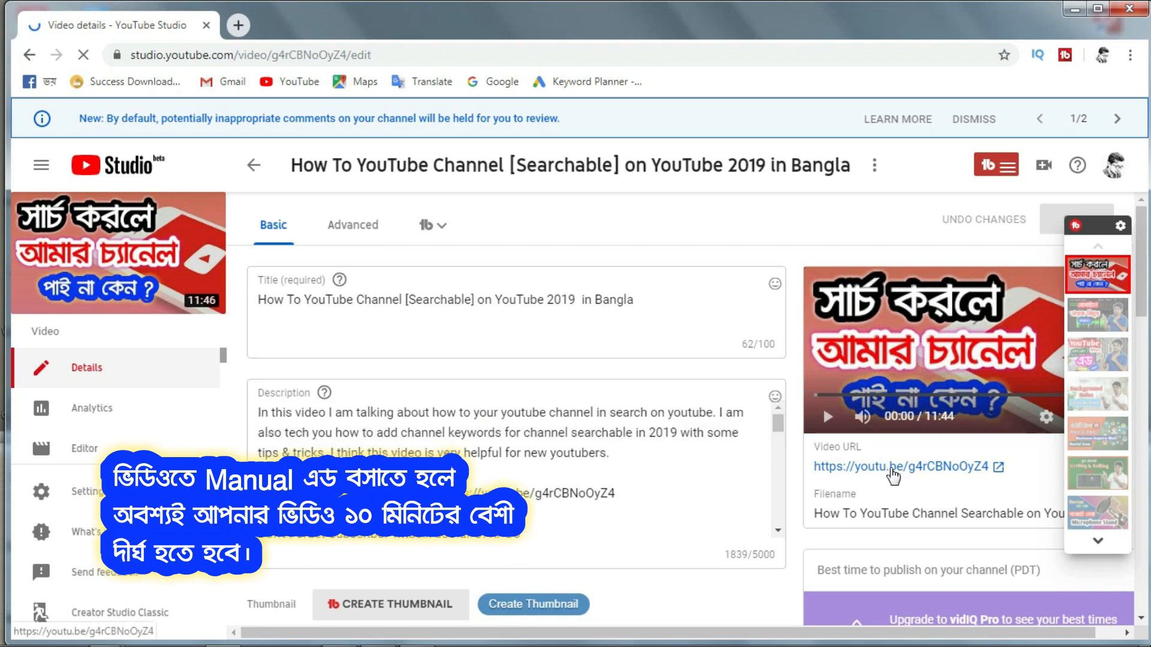
pyautogui.scroll(-1, 845, 492)
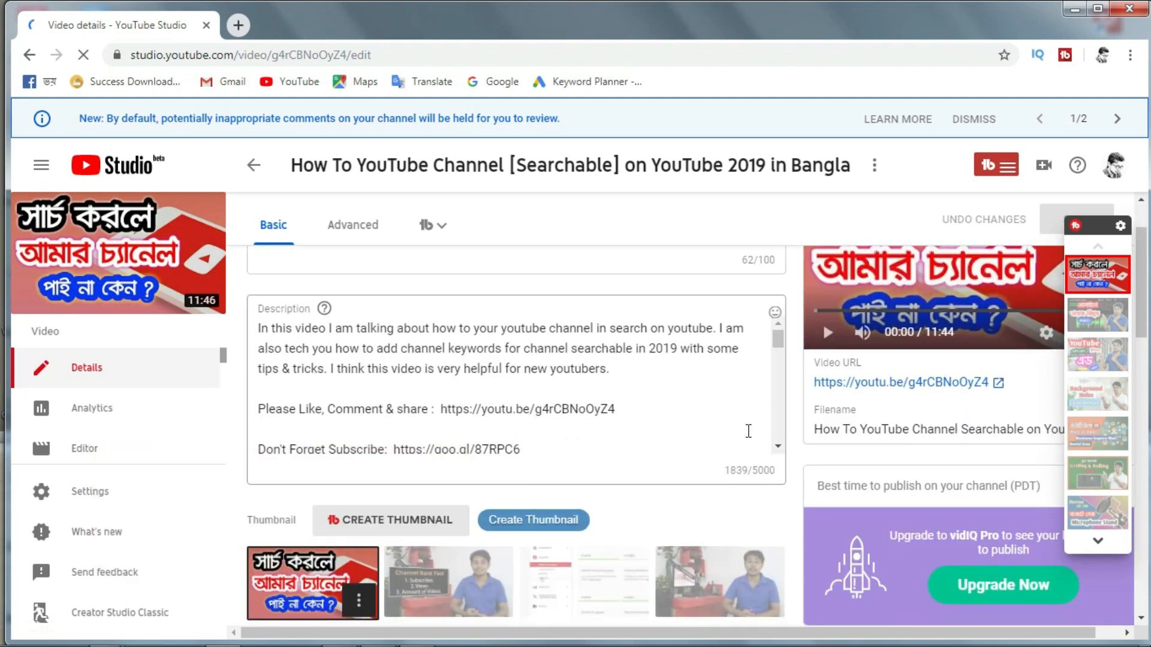
pyautogui.scroll(-5, 851, 474)
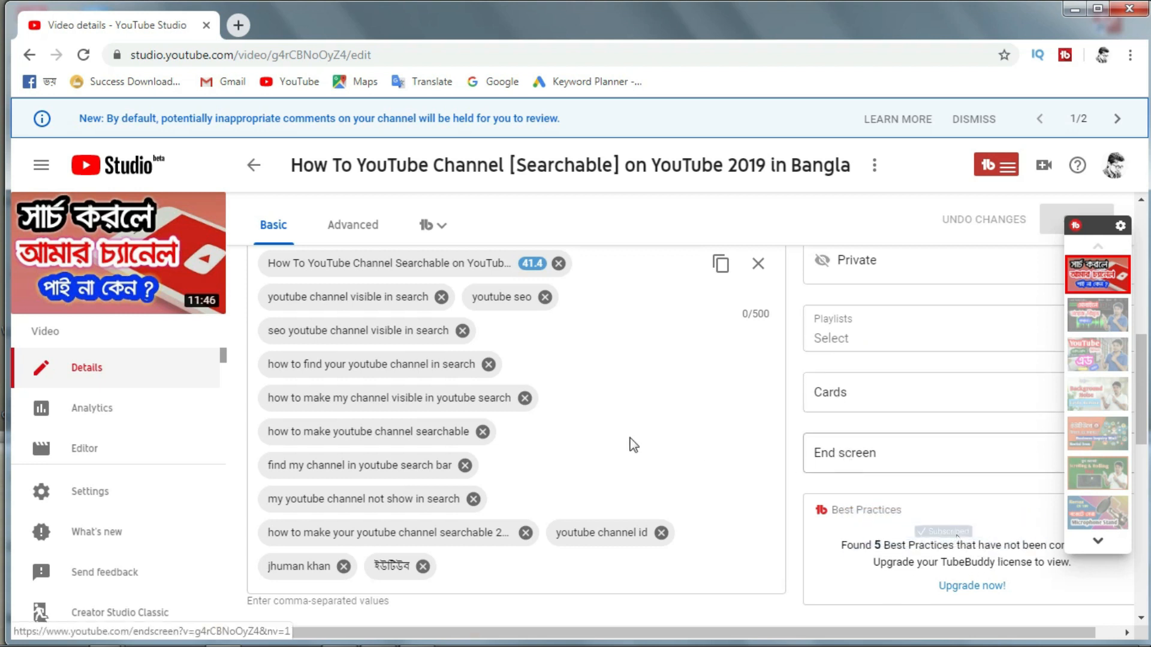
pyautogui.scroll(1, 433, 440)
pyautogui.scroll(2, 414, 436)
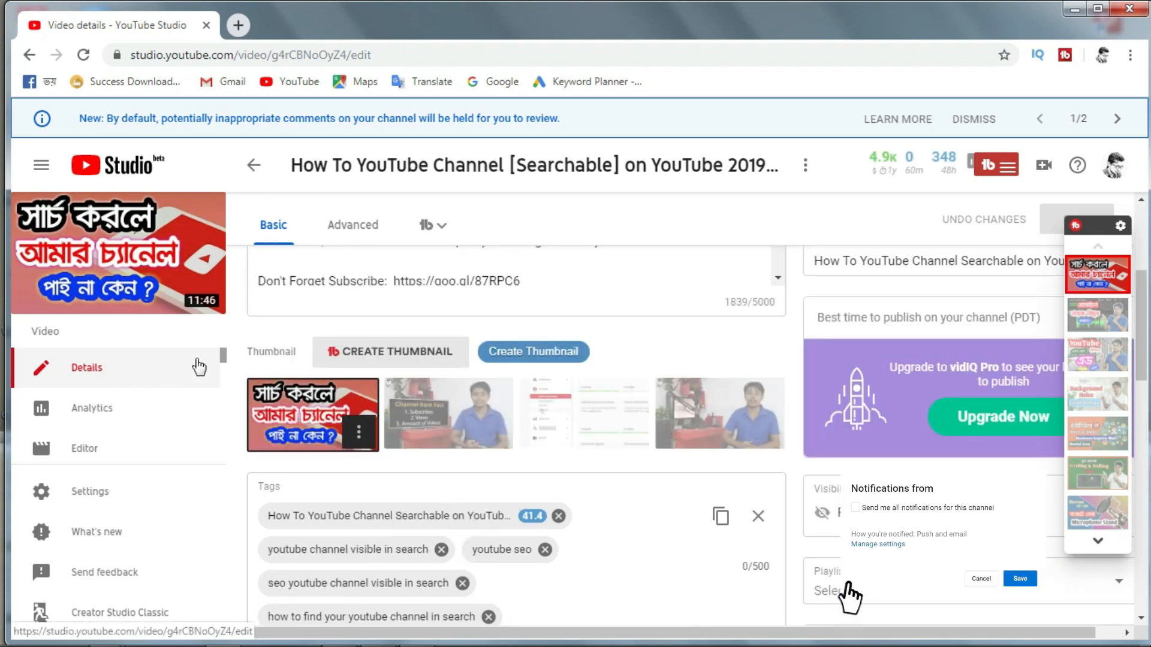
pyautogui.moveTo(221, 354); pyautogui.dragTo(220, 366)
pyautogui.scroll(-2, 223, 370)
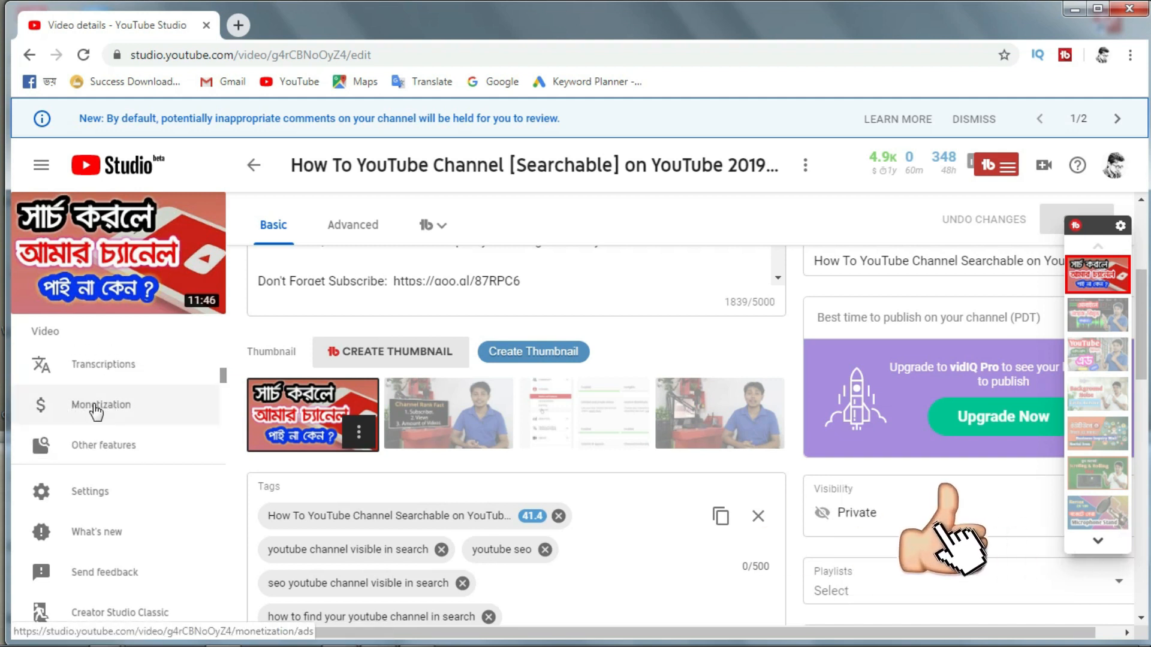
pyautogui.click(102, 406)
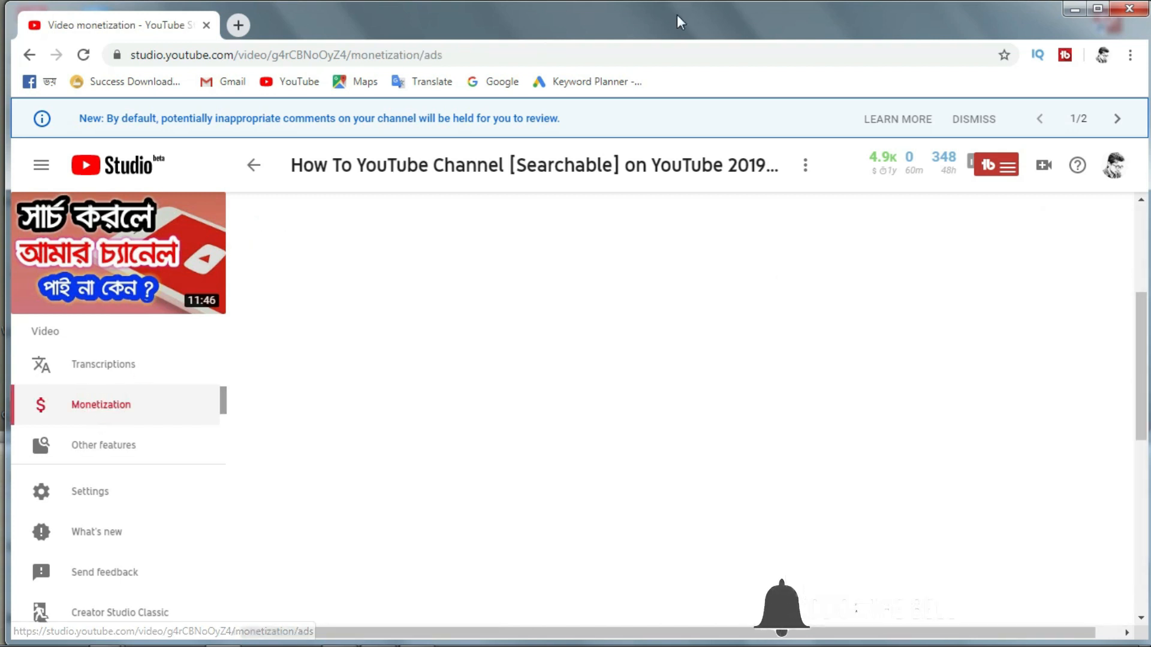
pyautogui.doubleClick(677, 14)
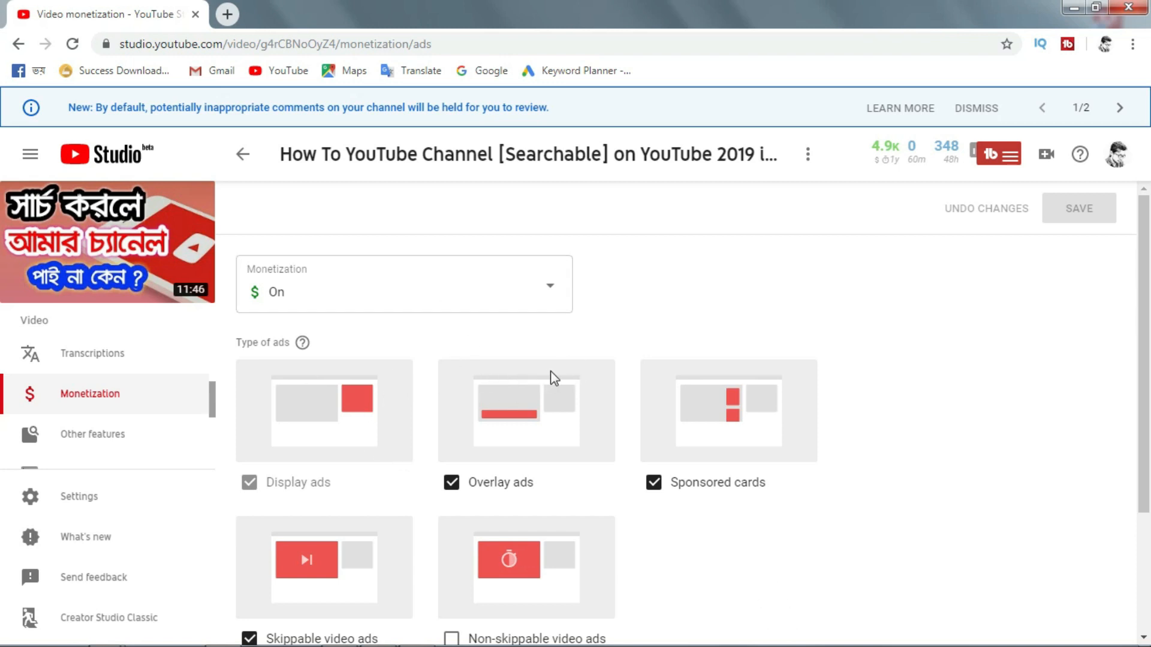
# Enable non-skippable video ads, allow ads during and after the video, and save the monetization settings
pyautogui.scroll(-1, 552, 378)
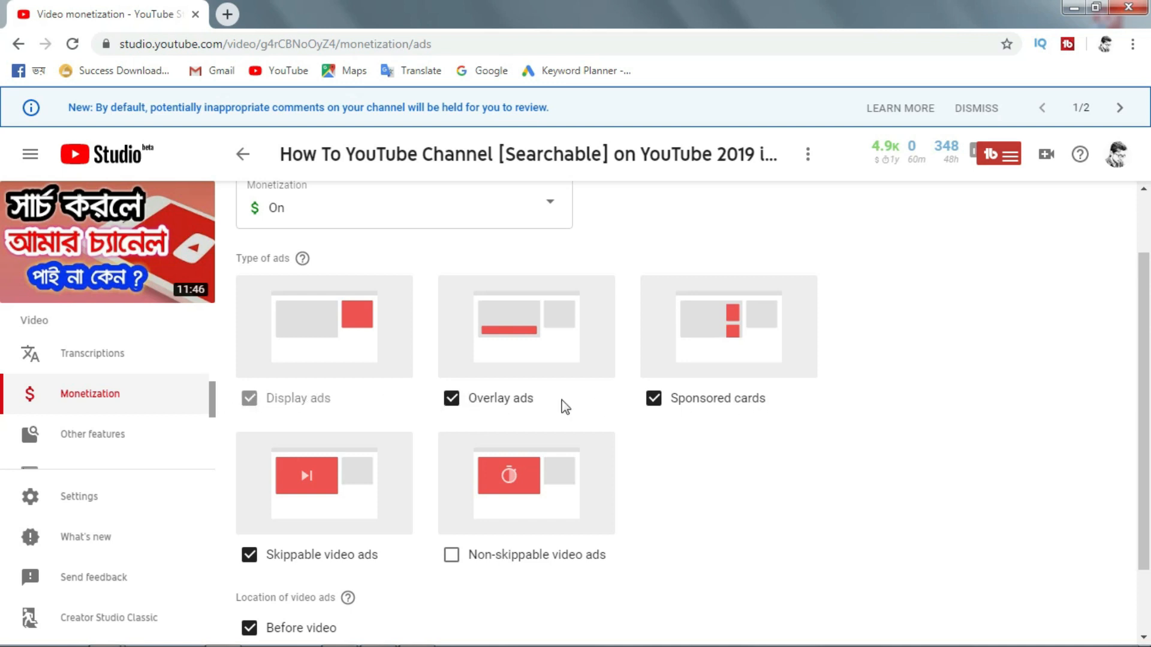
pyautogui.scroll(-1, 683, 411)
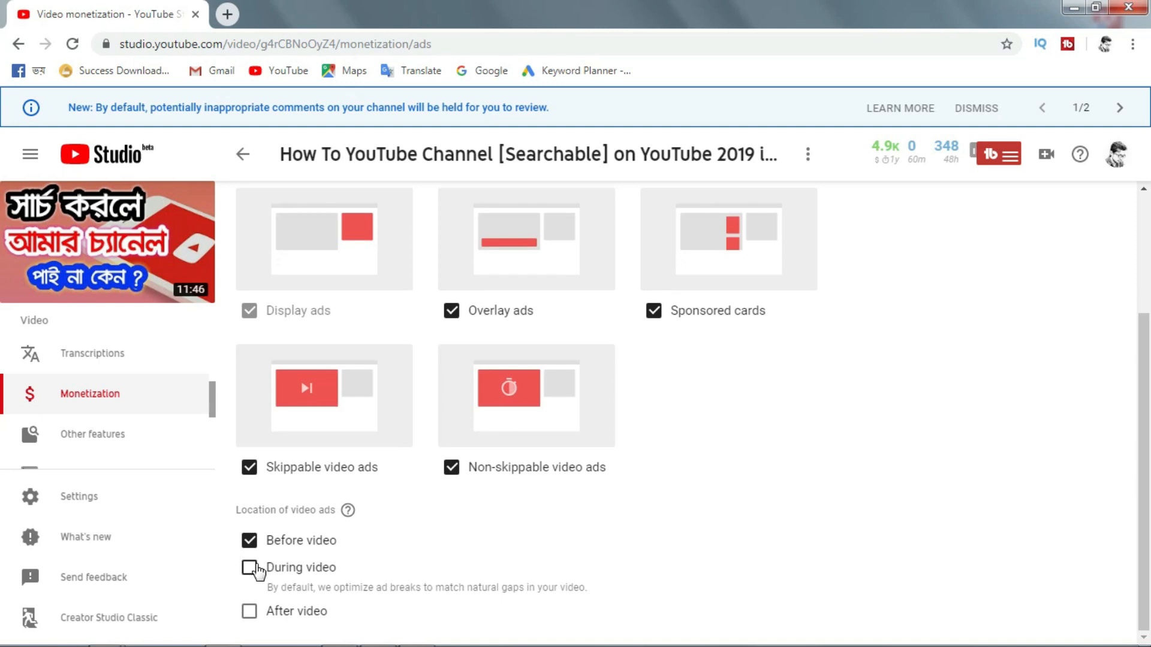
pyautogui.click(250, 569)
pyautogui.click(249, 611)
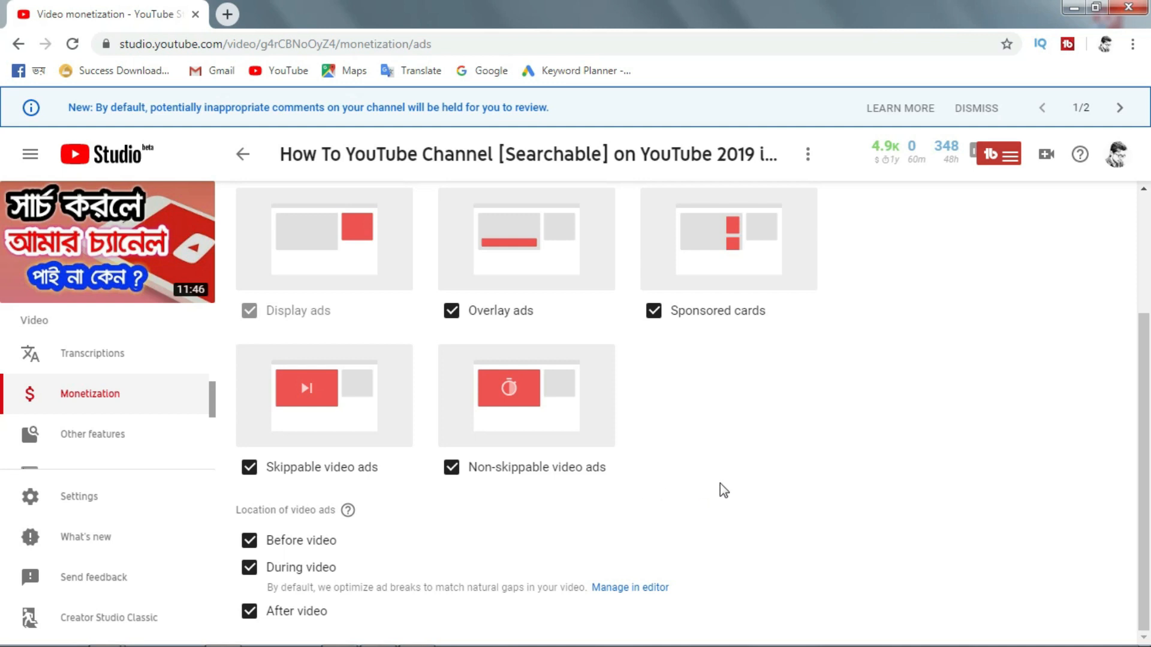
pyautogui.scroll(3, 724, 490)
pyautogui.click(1077, 210)
# Open the during-video ad placement in the video editor and locate the ad break track on the timeline
pyautogui.scroll(-3, 900, 355)
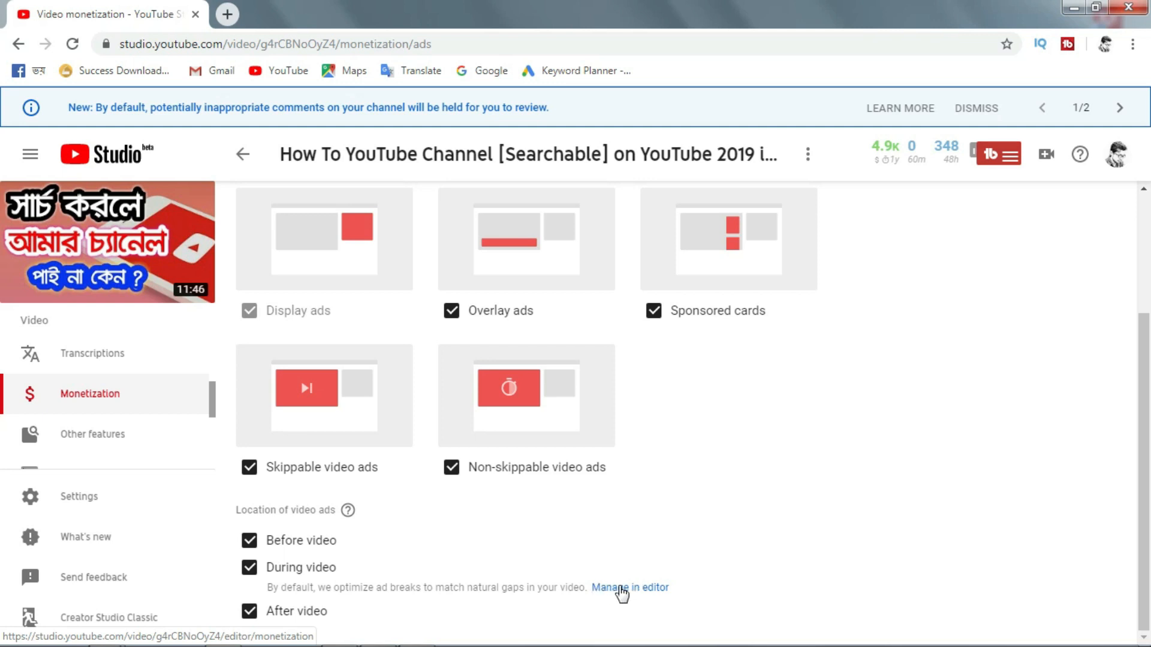
pyautogui.click(631, 588)
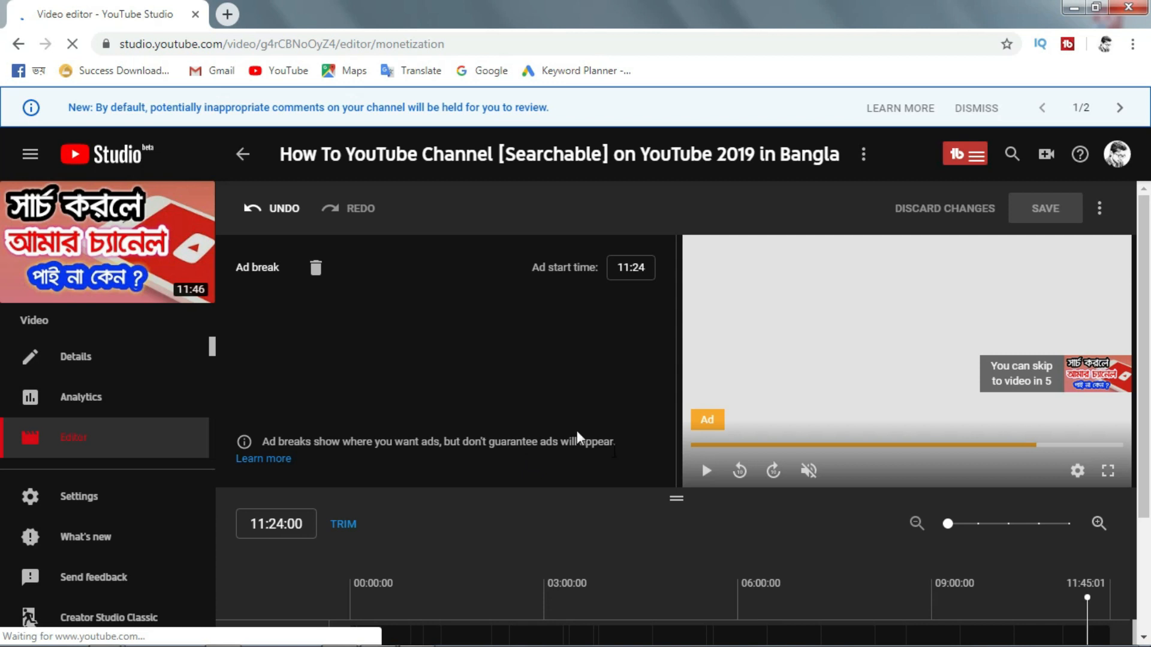
pyautogui.scroll(-2, 635, 466)
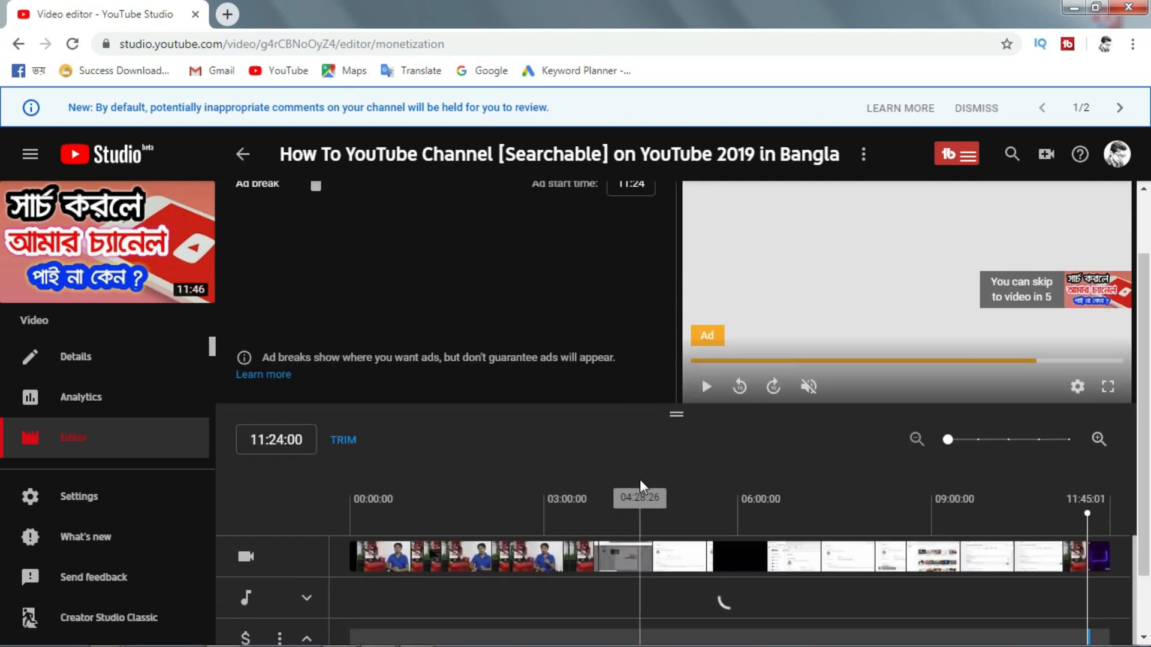
pyautogui.scroll(-2, 639, 480)
pyautogui.scroll(-1, 521, 548)
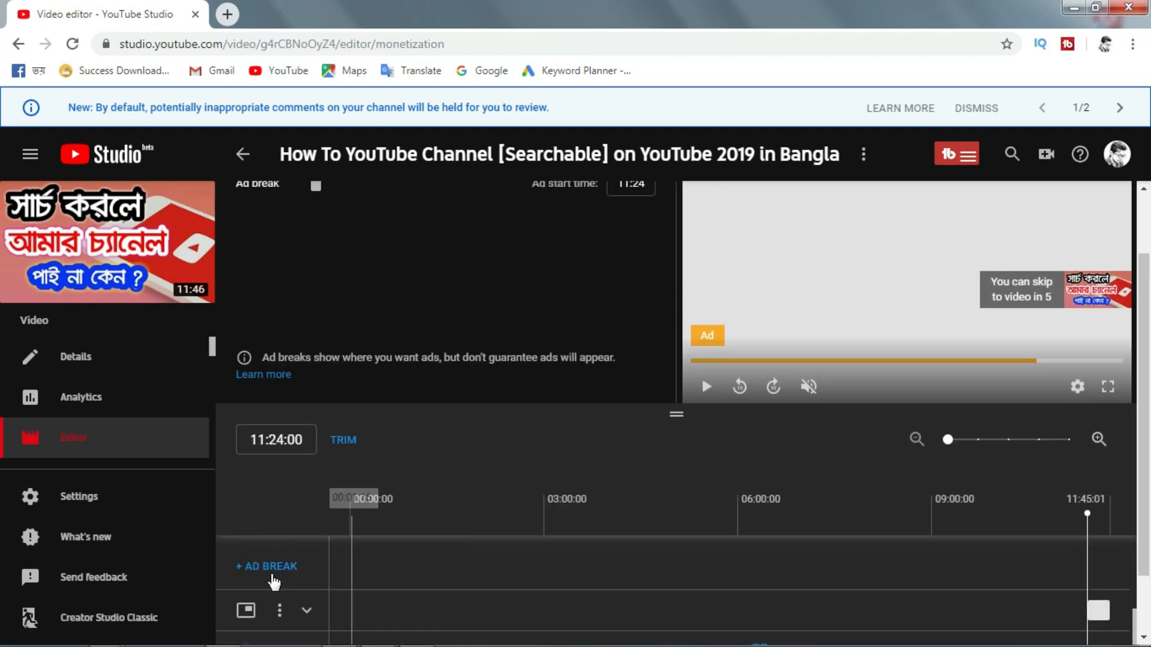
pyautogui.scroll(1, 565, 587)
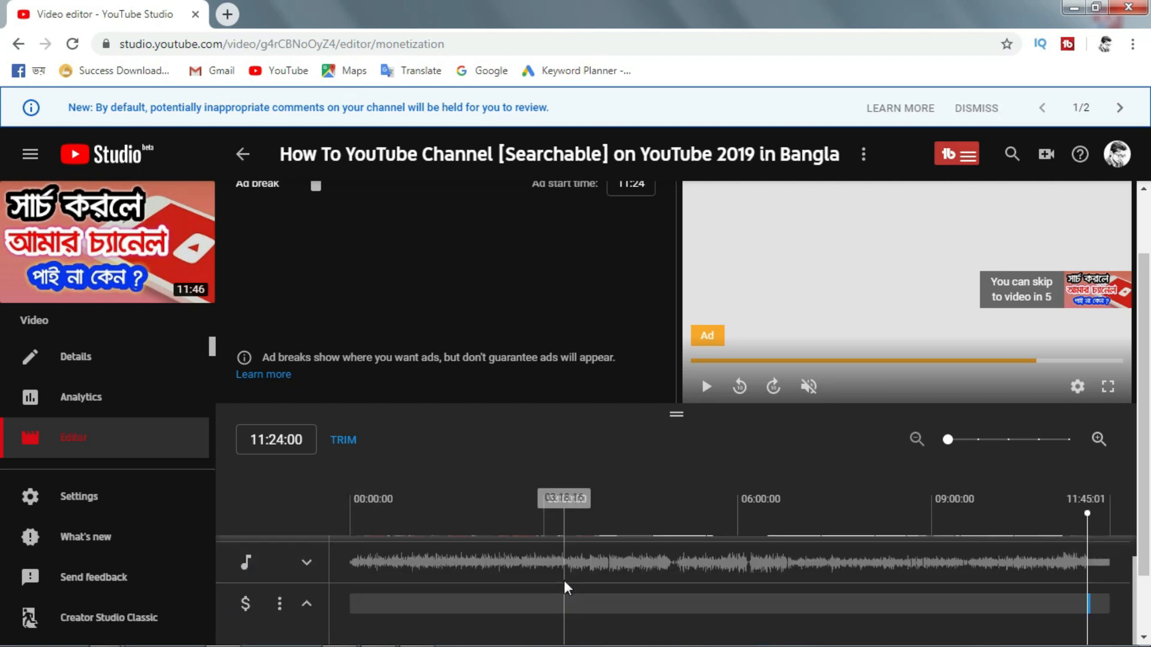
pyautogui.scroll(1, 565, 587)
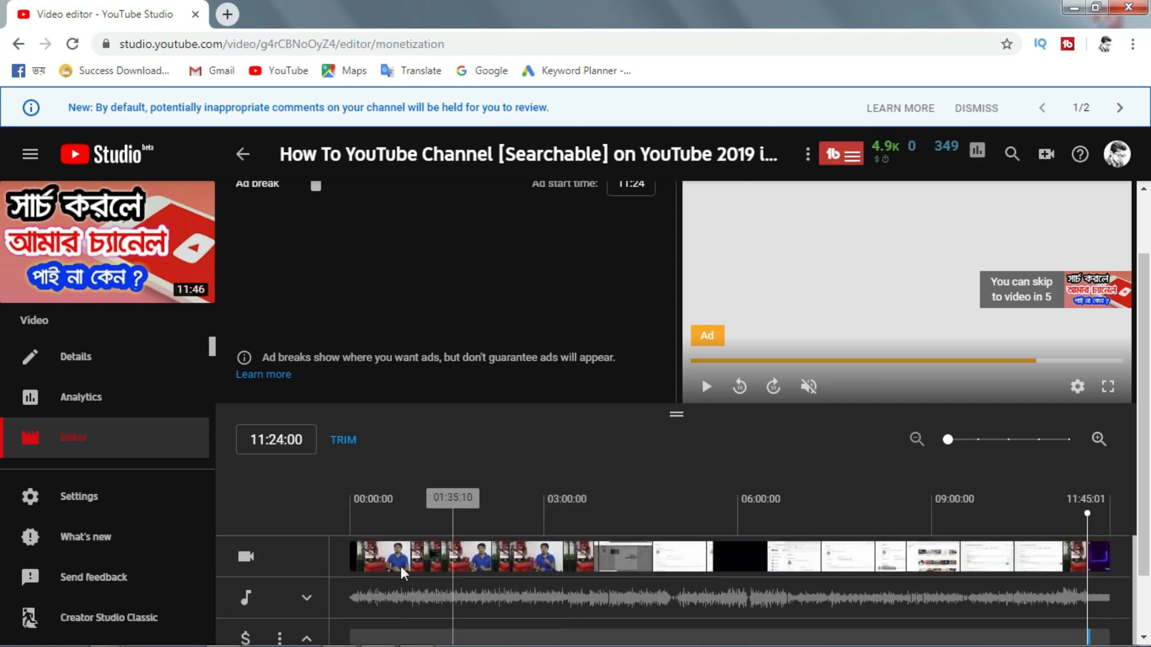
pyautogui.scroll(-2, 362, 612)
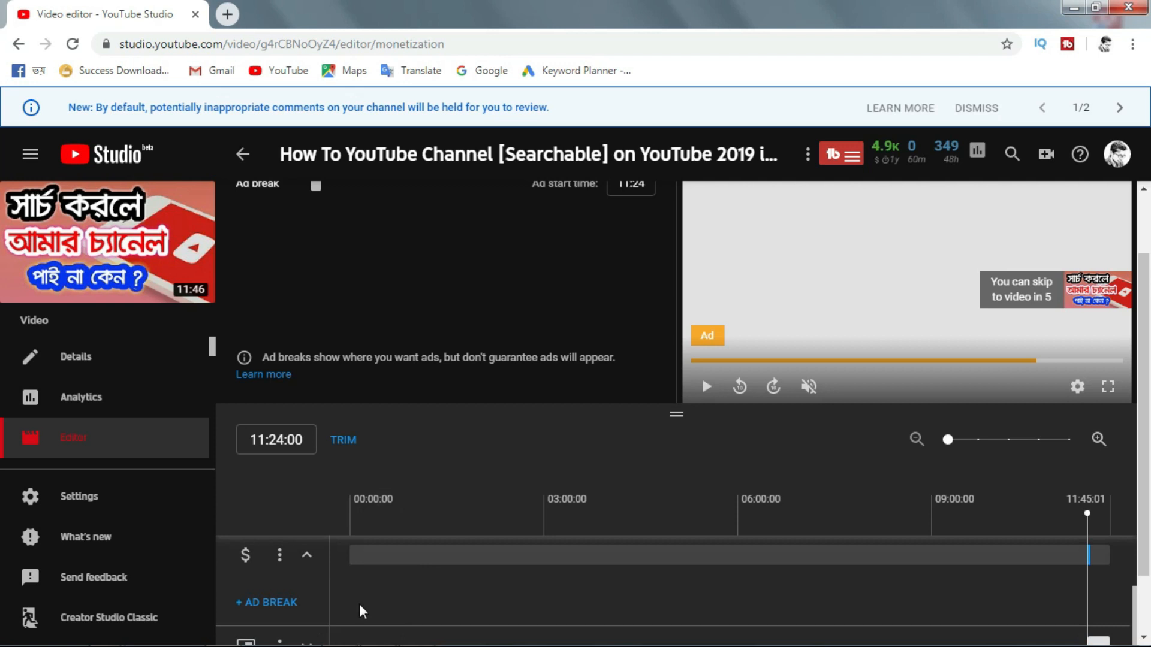
pyautogui.scroll(-1, 455, 589)
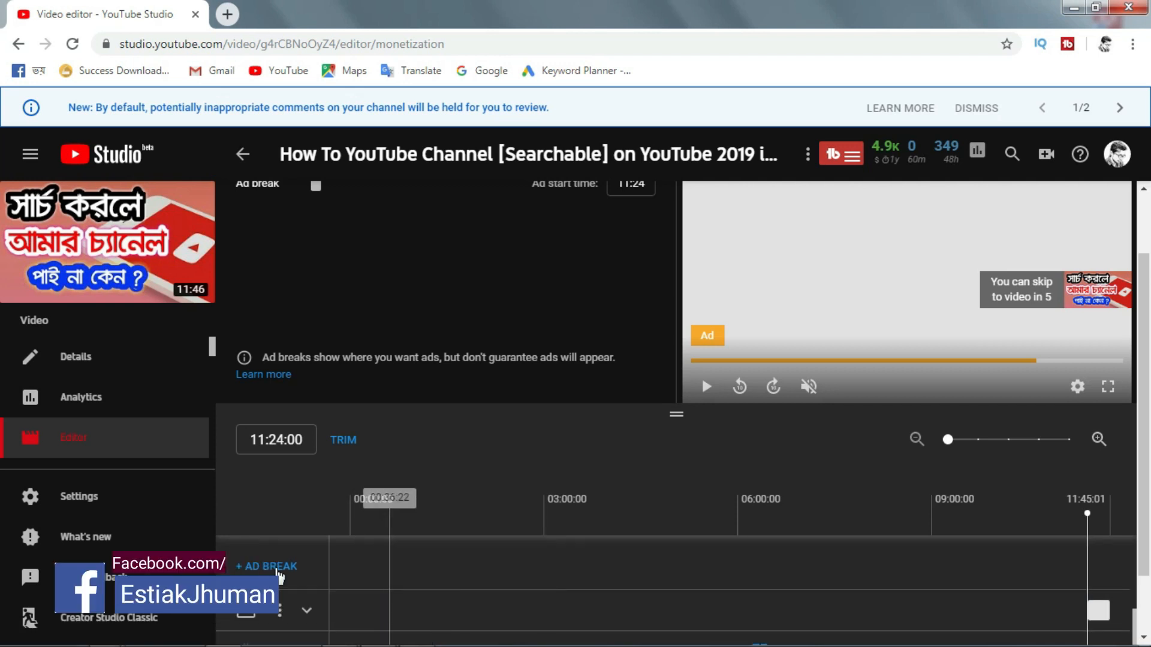
pyautogui.scroll(3, 419, 579)
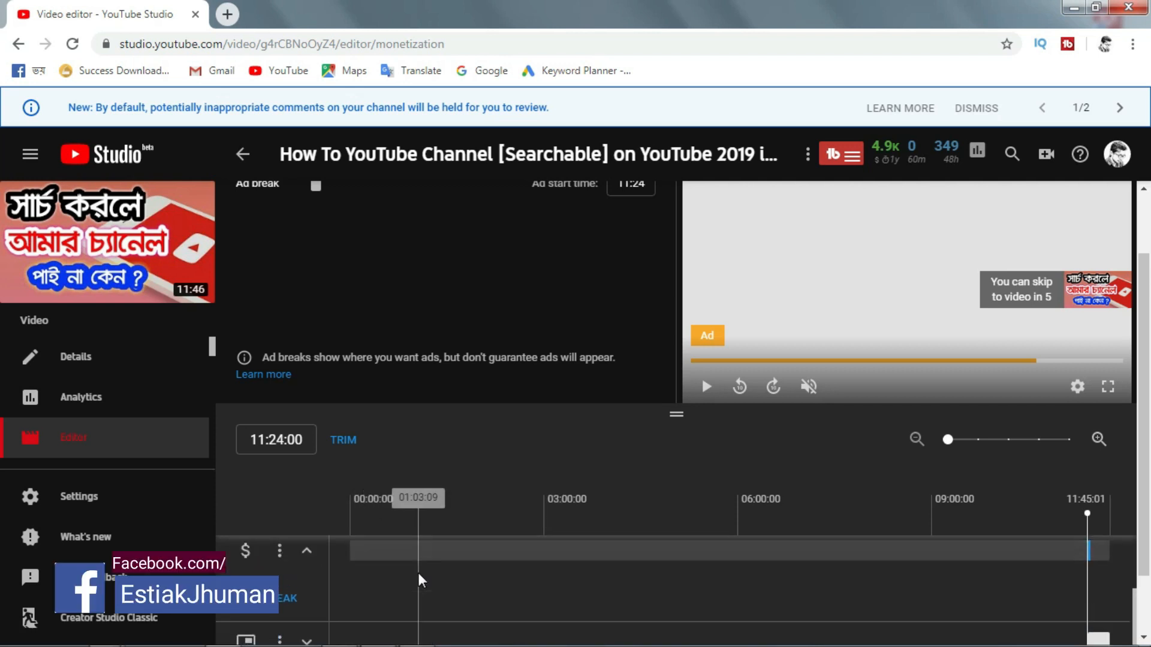
# Add an ad break near the start of the video, at about 00:10
pyautogui.moveTo(1087, 514); pyautogui.dragTo(1047, 514)
pyautogui.moveTo(809, 517); pyautogui.dragTo(363, 530)
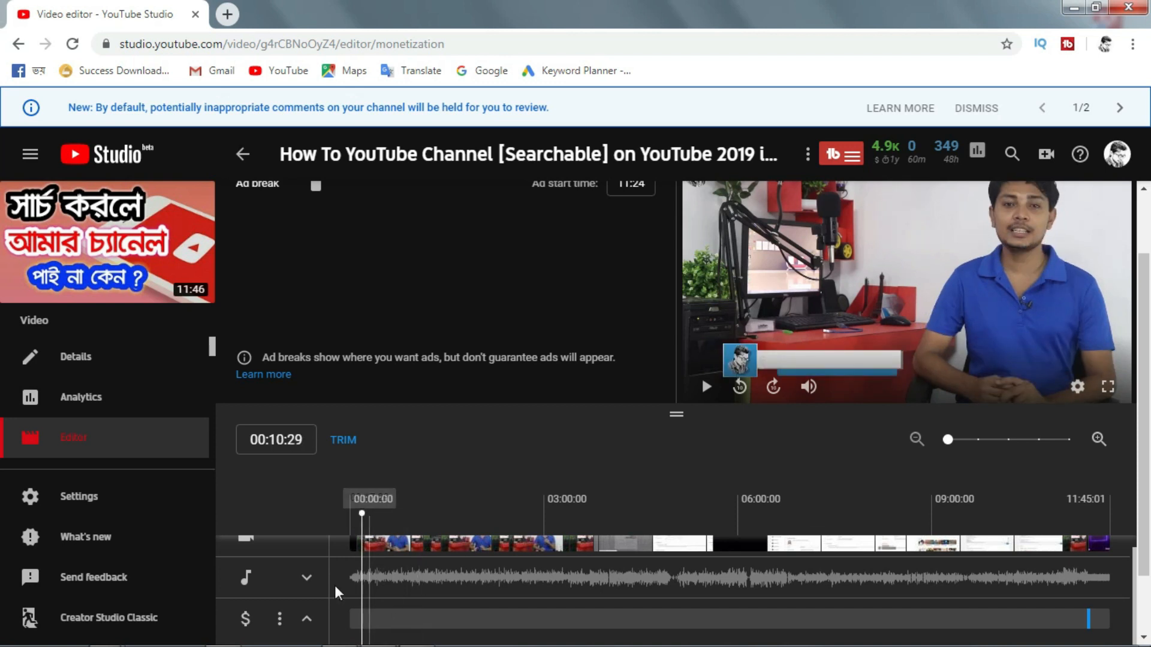
pyautogui.scroll(-2, 324, 599)
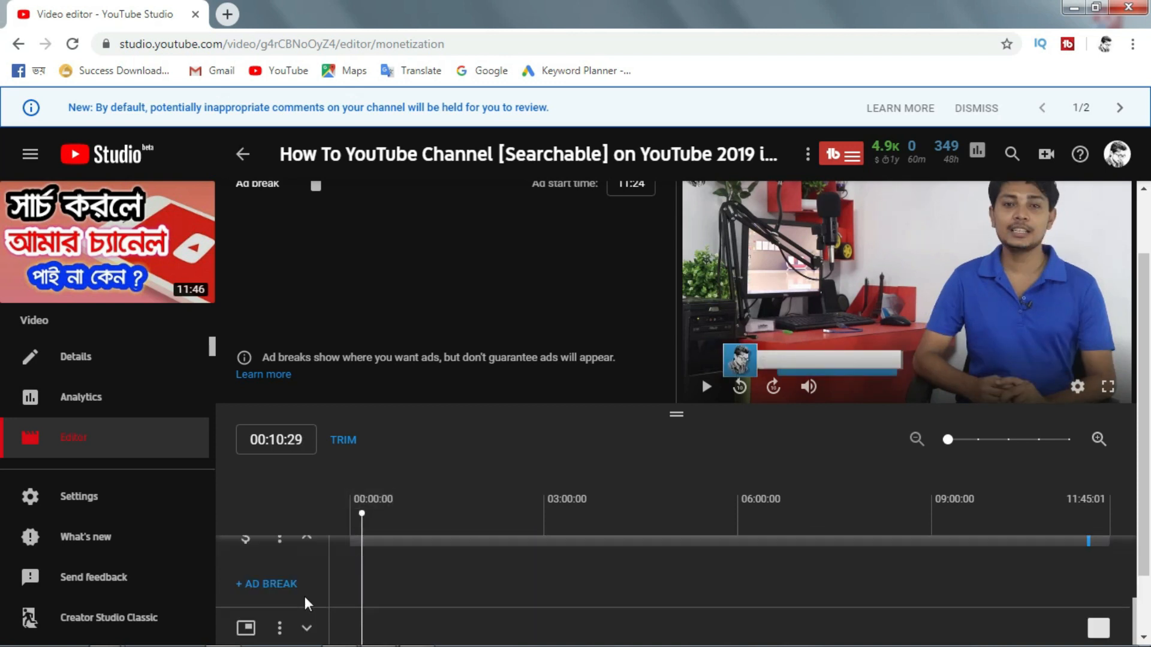
pyautogui.click(262, 585)
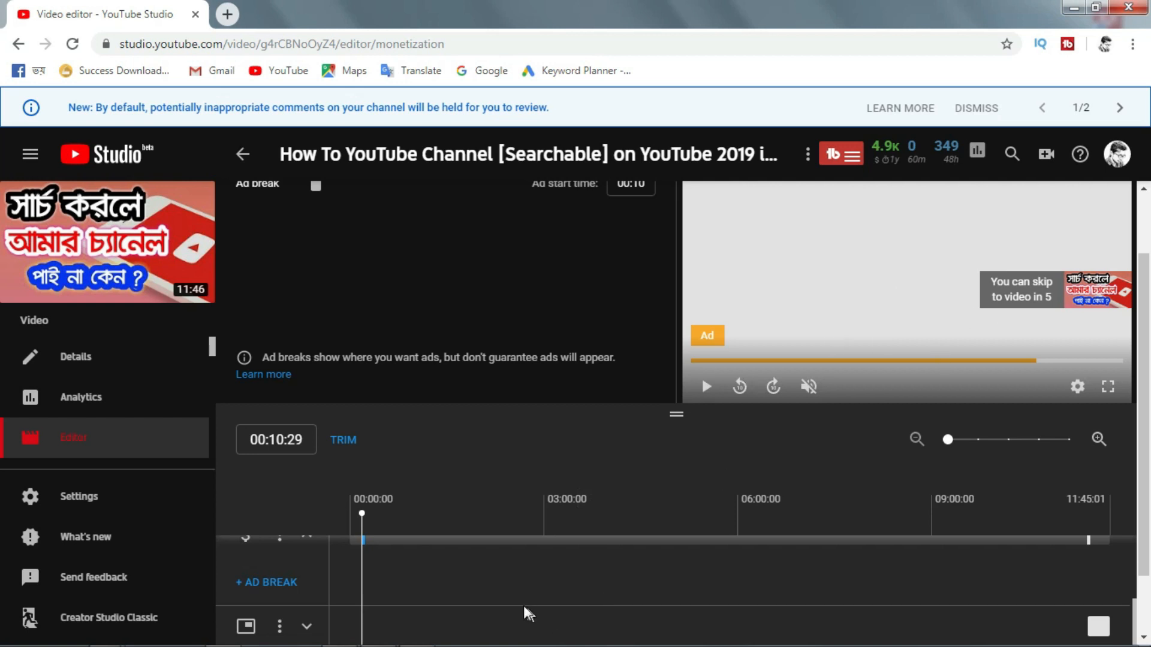
# Add another ad break at about 02:59 in the video
pyautogui.moveTo(362, 513); pyautogui.dragTo(381, 514)
pyautogui.moveTo(468, 522); pyautogui.dragTo(544, 522)
pyautogui.scroll(2, 555, 606)
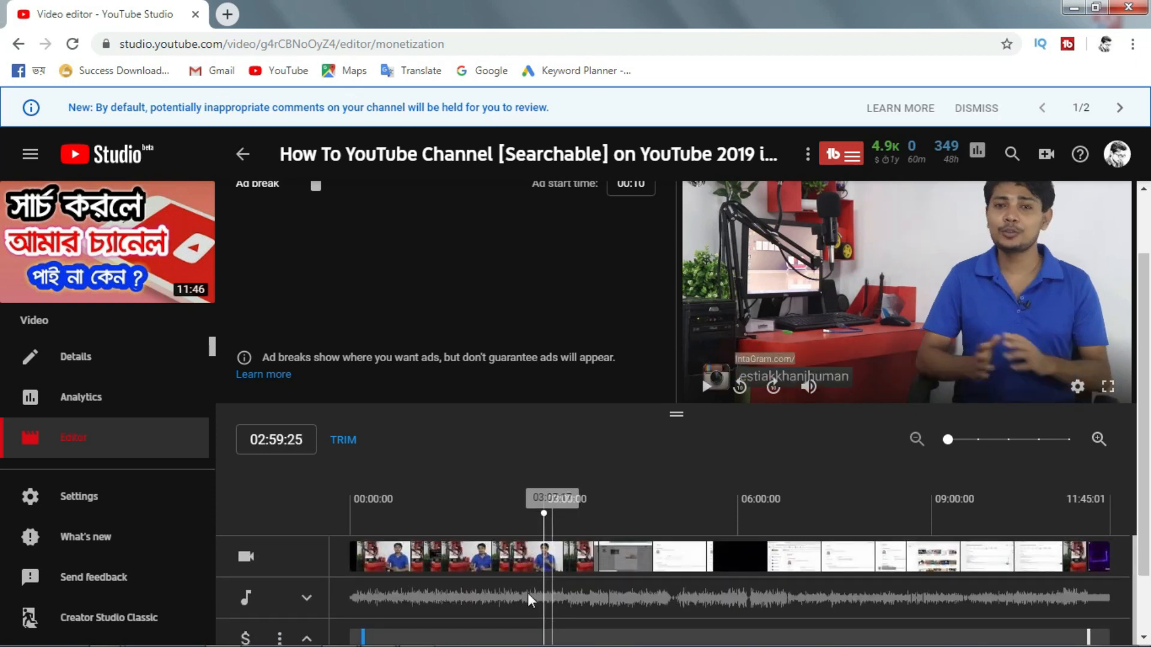
pyautogui.scroll(-1, 284, 624)
pyautogui.click(265, 604)
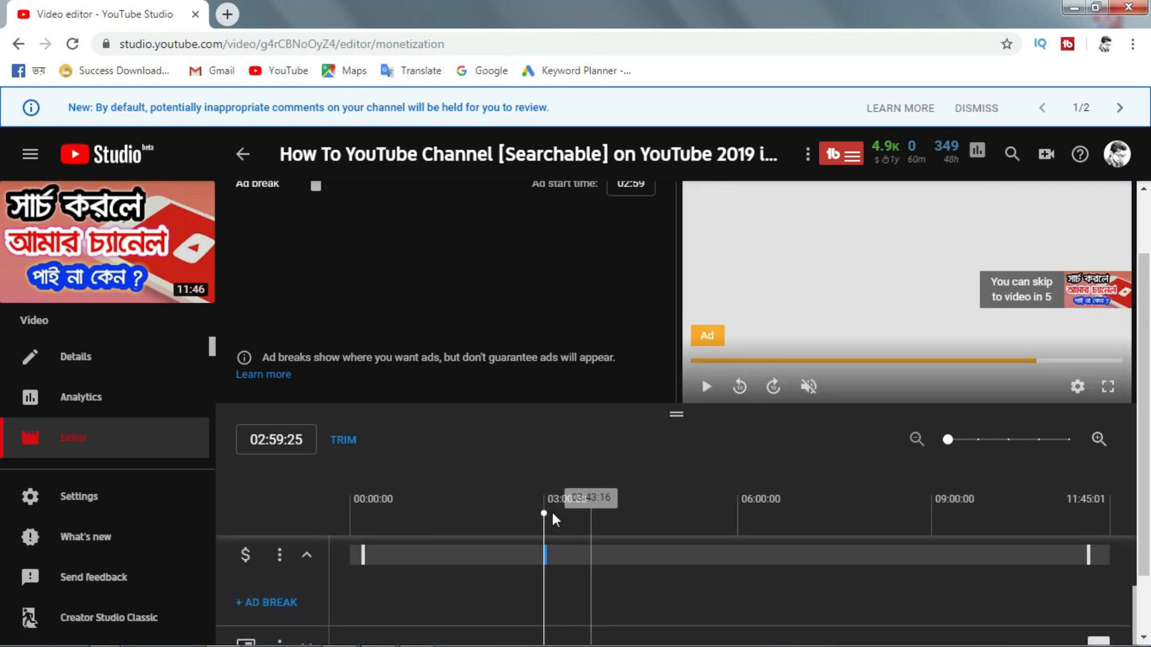
# Add another ad break at about 07:36 in the video
pyautogui.click(546, 520)
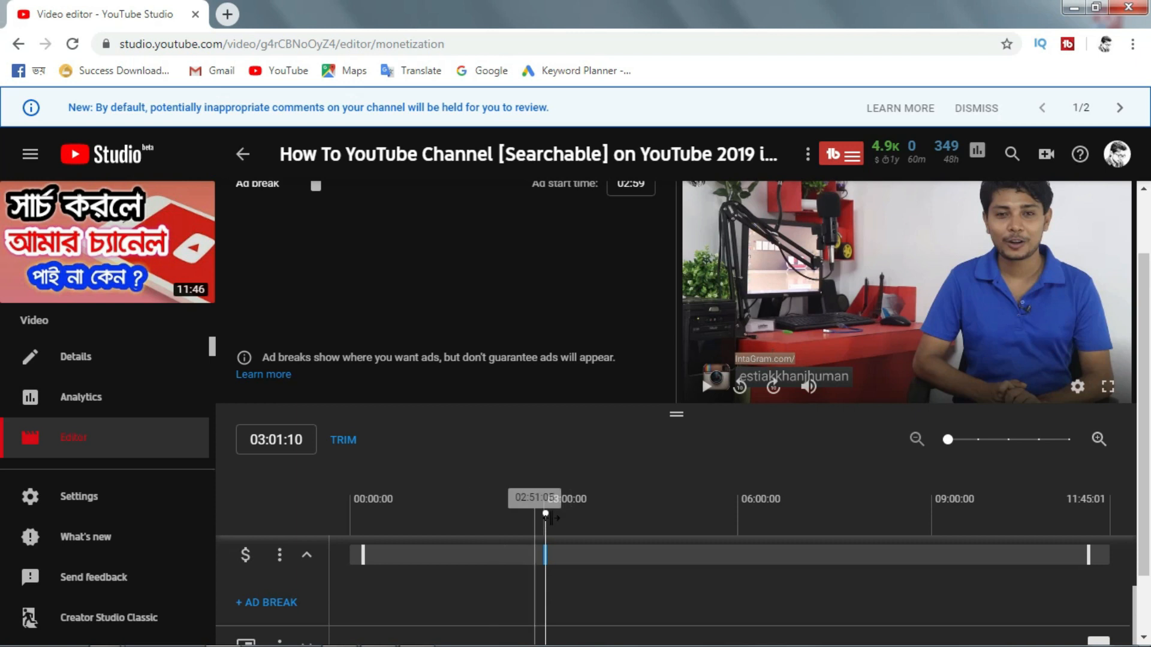
pyautogui.moveTo(545, 519); pyautogui.dragTo(834, 523)
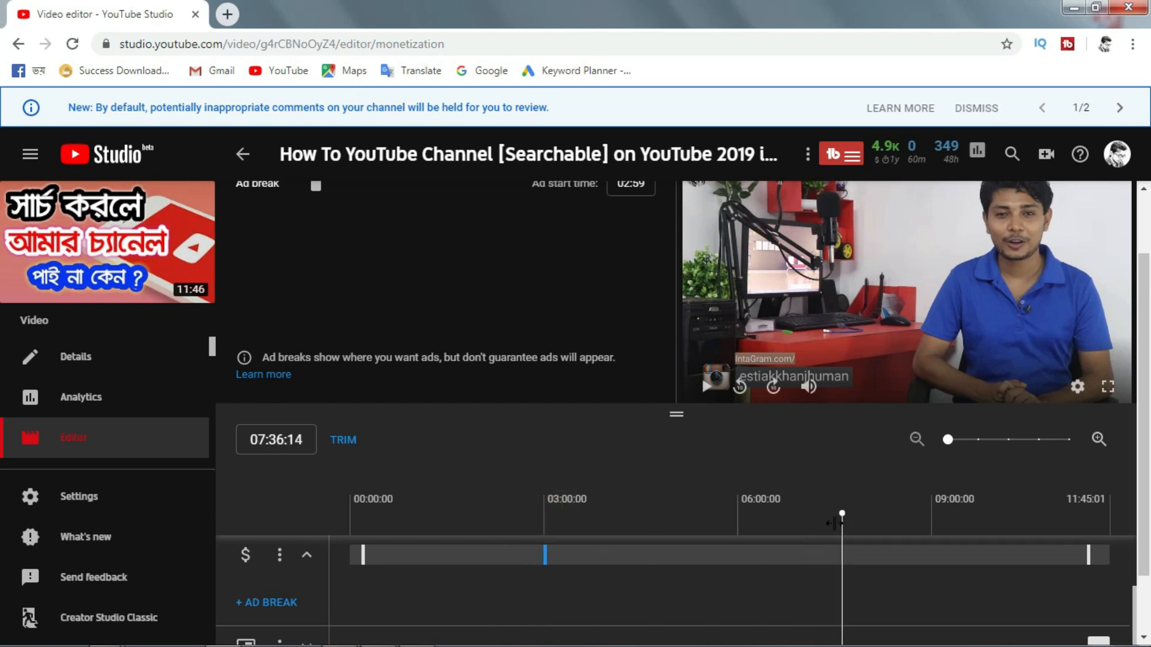
pyautogui.click(253, 606)
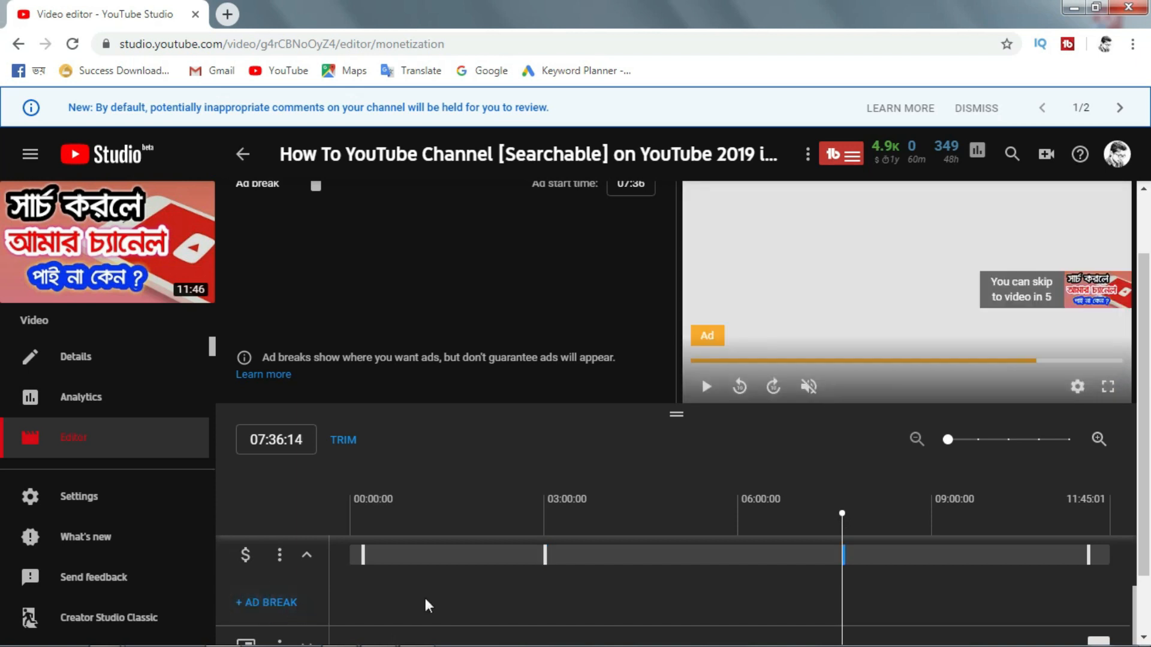
# Add an ad break at about 05:19, between the two middle breaks
pyautogui.click(848, 514)
pyautogui.moveTo(947, 517); pyautogui.dragTo(983, 514)
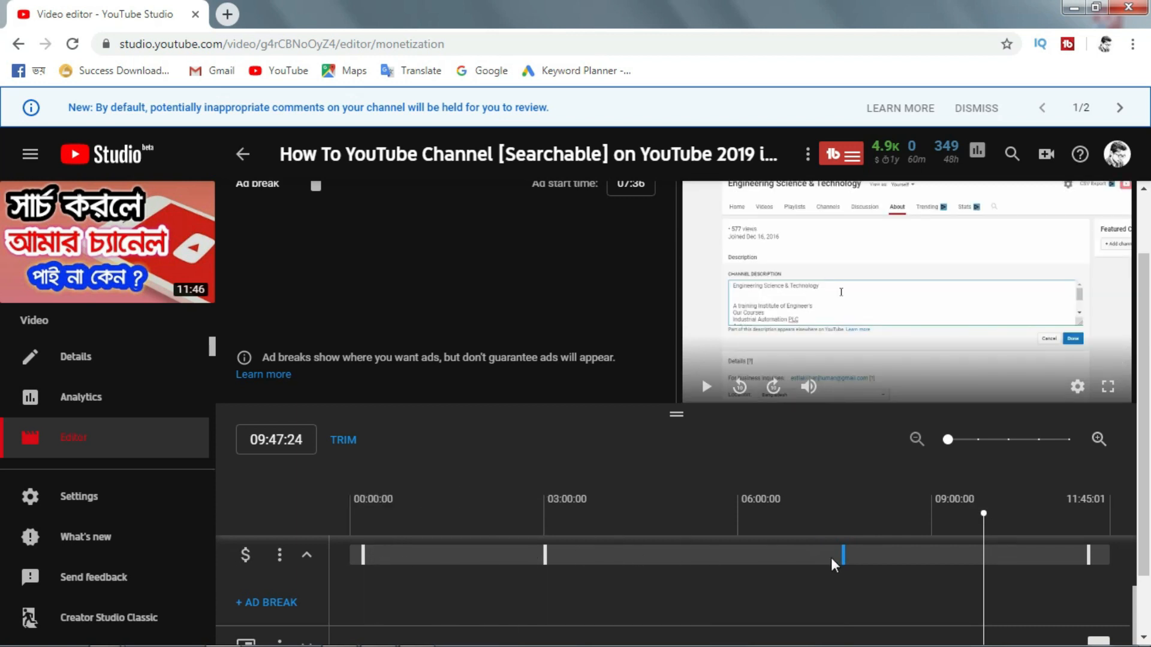
pyautogui.click(983, 516)
pyautogui.moveTo(983, 517); pyautogui.dragTo(957, 514)
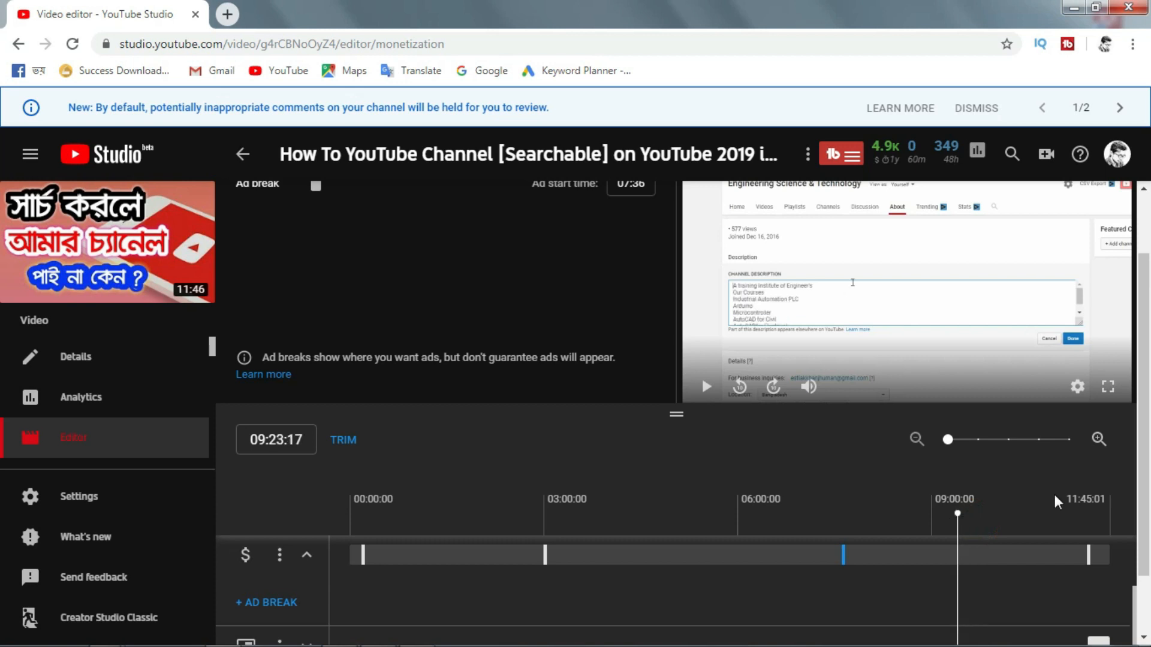
pyautogui.click(956, 520)
pyautogui.moveTo(945, 523); pyautogui.dragTo(695, 535)
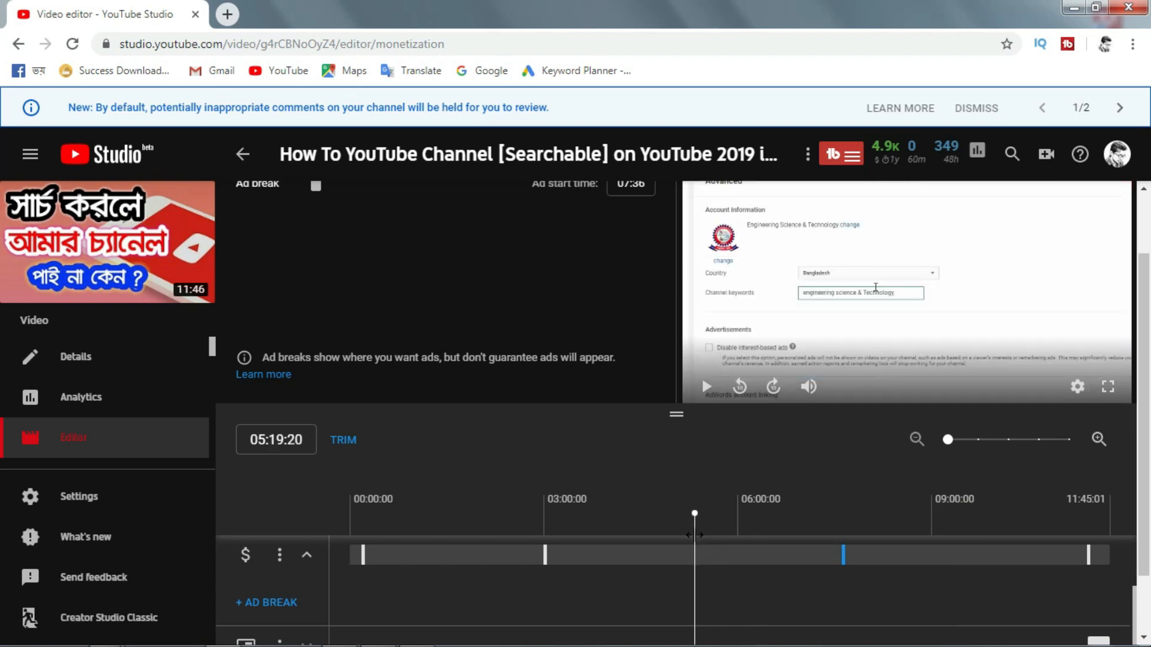
pyautogui.click(279, 604)
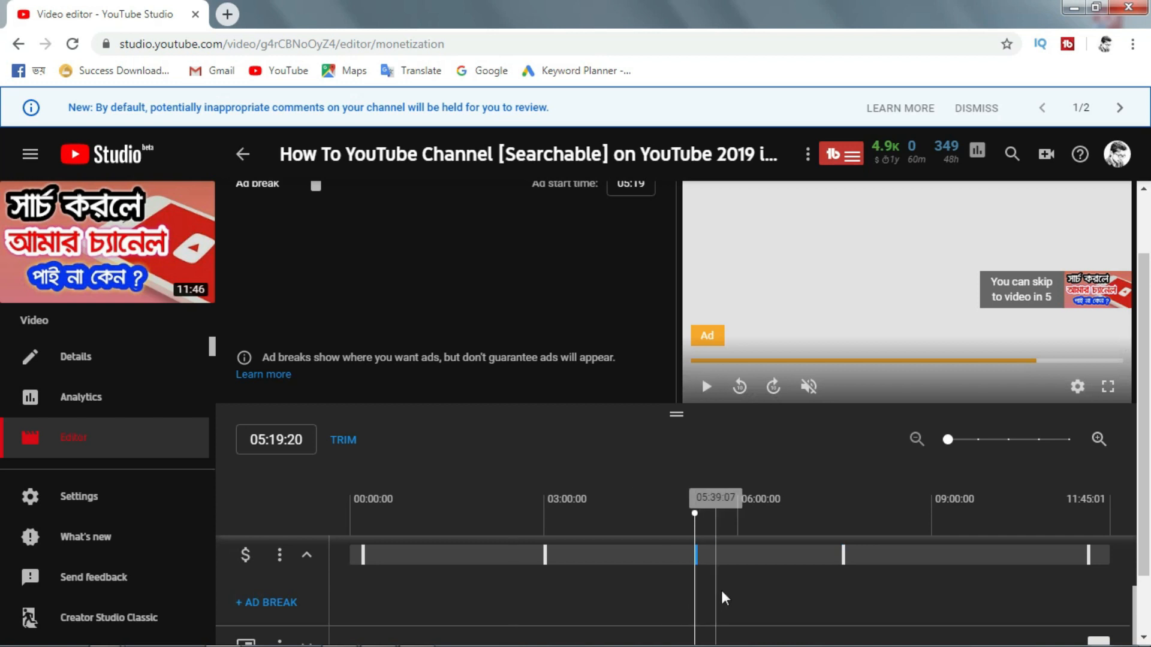
pyautogui.moveTo(694, 514); pyautogui.dragTo(928, 523)
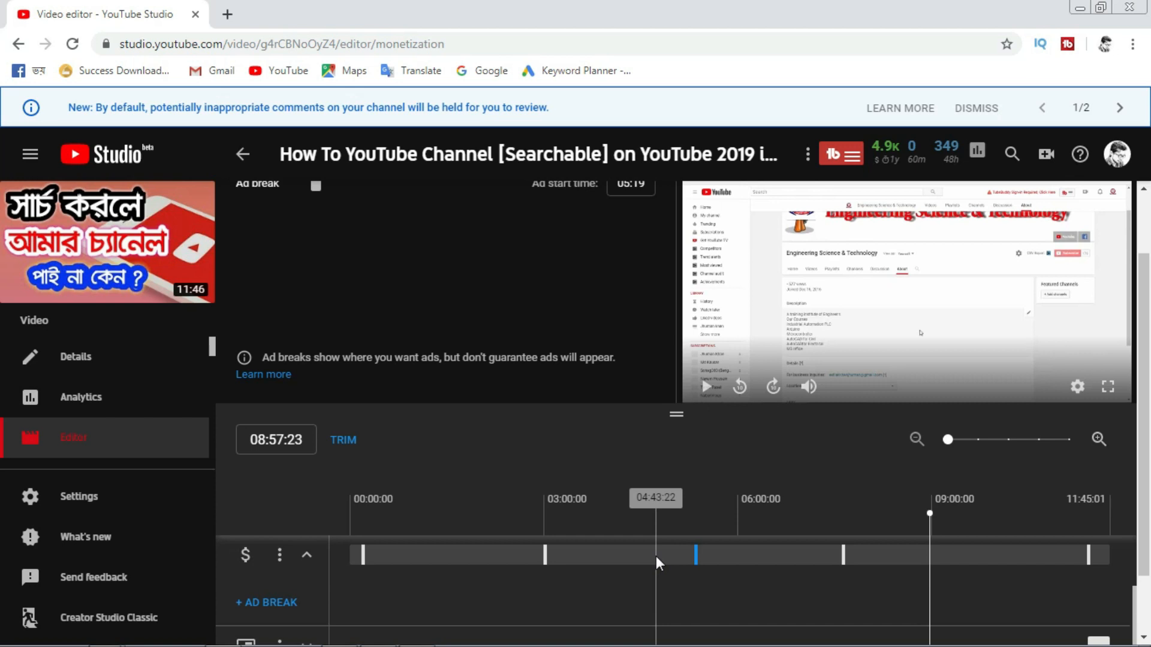
pyautogui.click(721, 555)
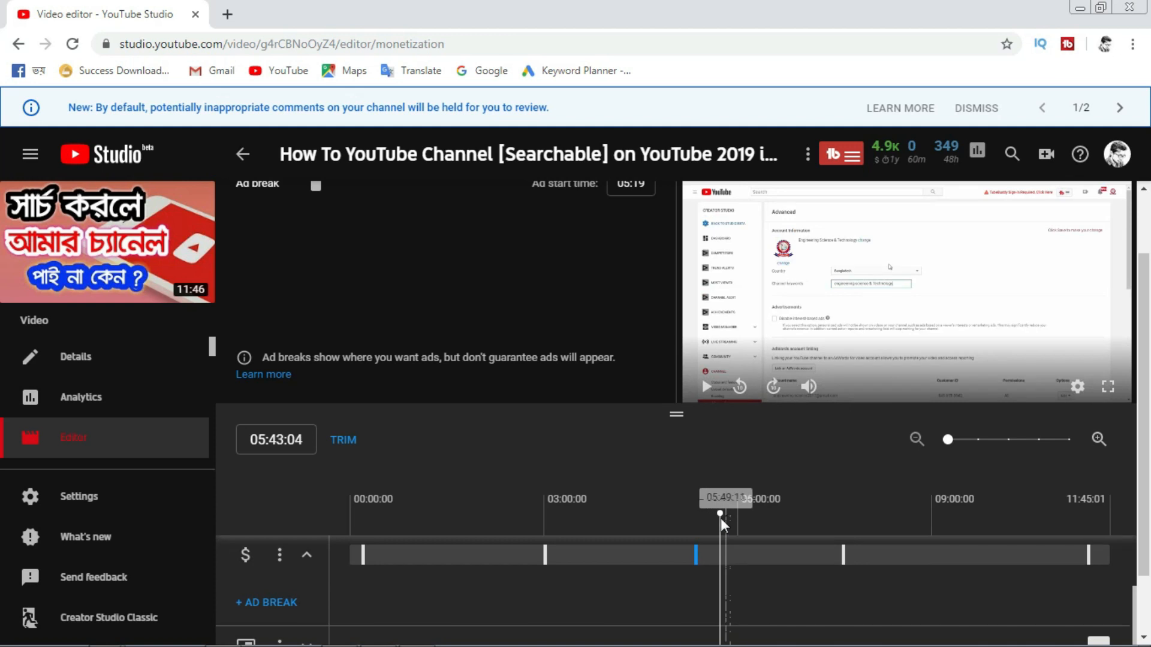
pyautogui.moveTo(721, 518); pyautogui.dragTo(901, 539)
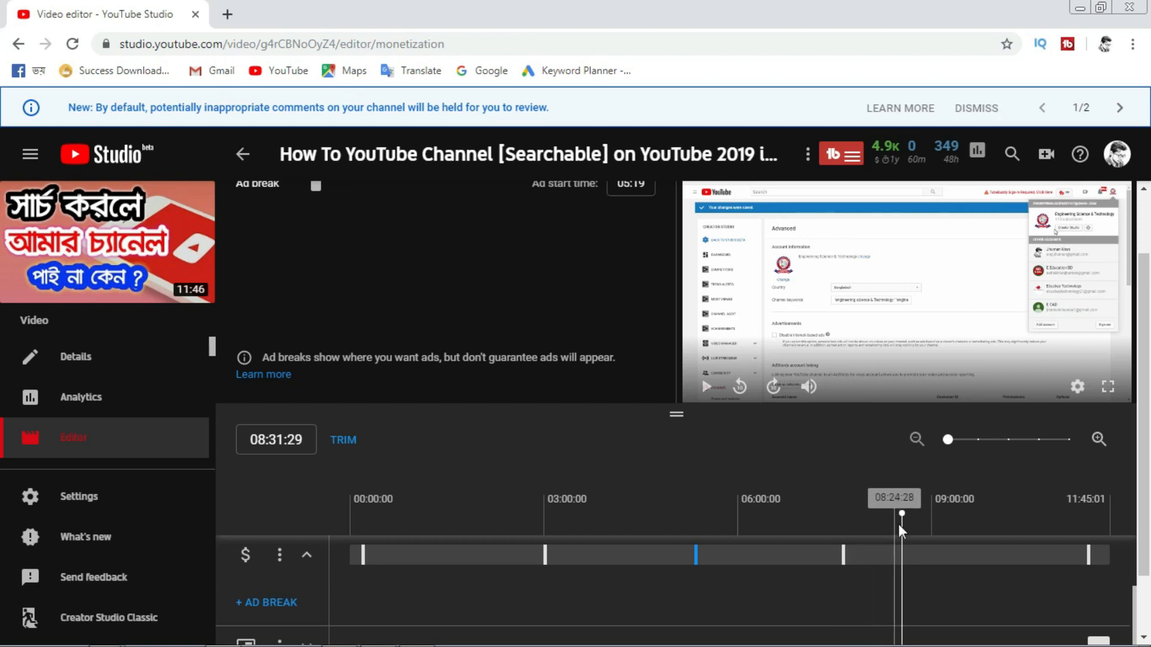
pyautogui.moveTo(901, 520); pyautogui.dragTo(728, 521)
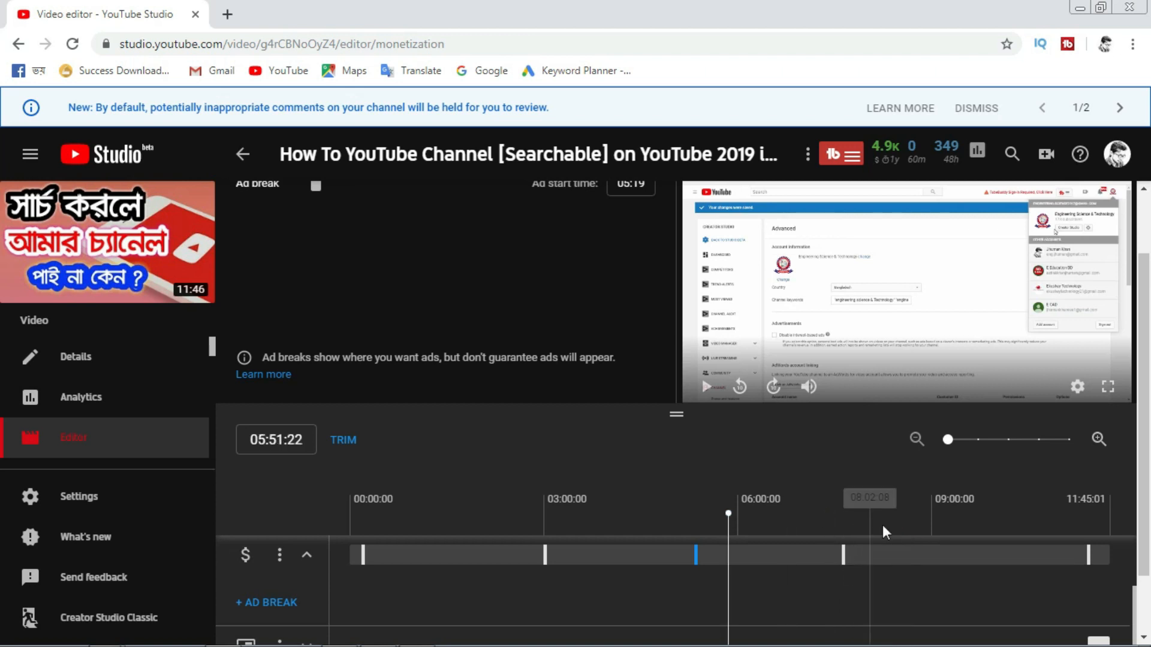
# Save the ad break changes made to the video
pyautogui.scroll(5, 989, 561)
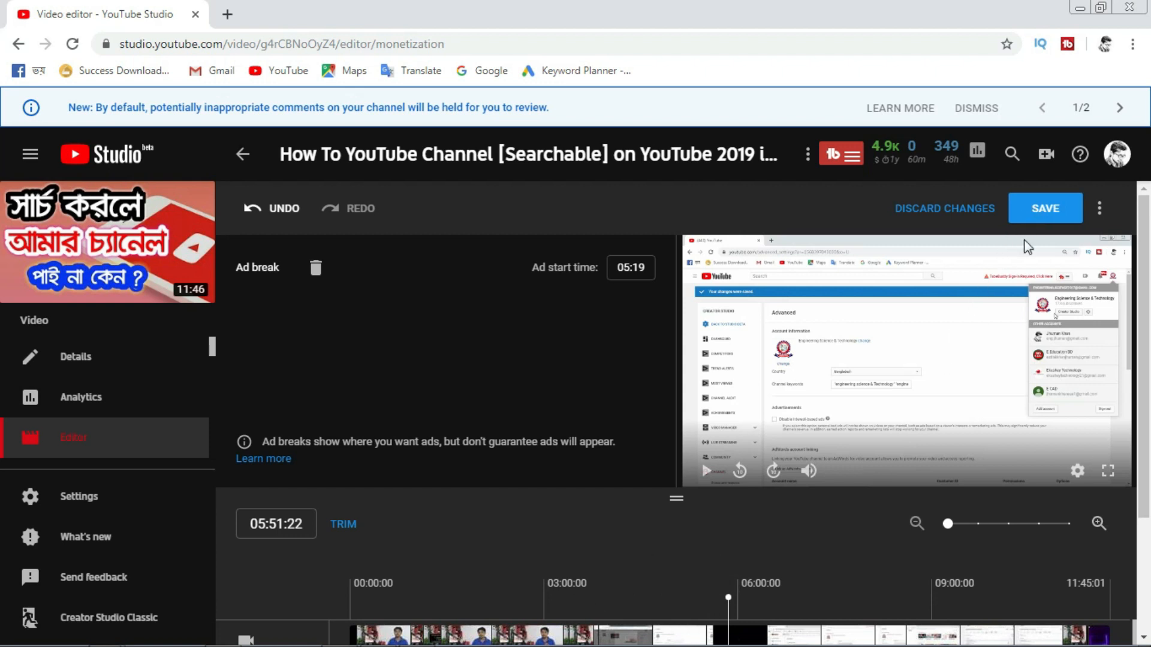
pyautogui.click(1030, 211)
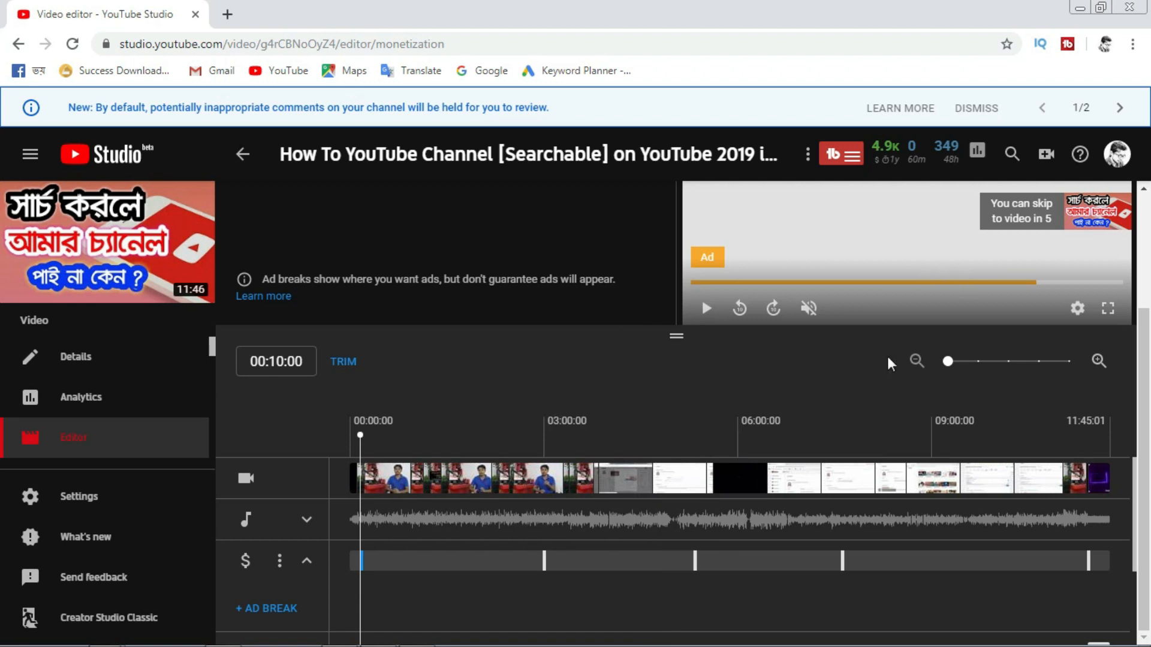
# Try a start time of 00:16 for the first ad break and set it back to 00:10
pyautogui.scroll(3, 888, 327)
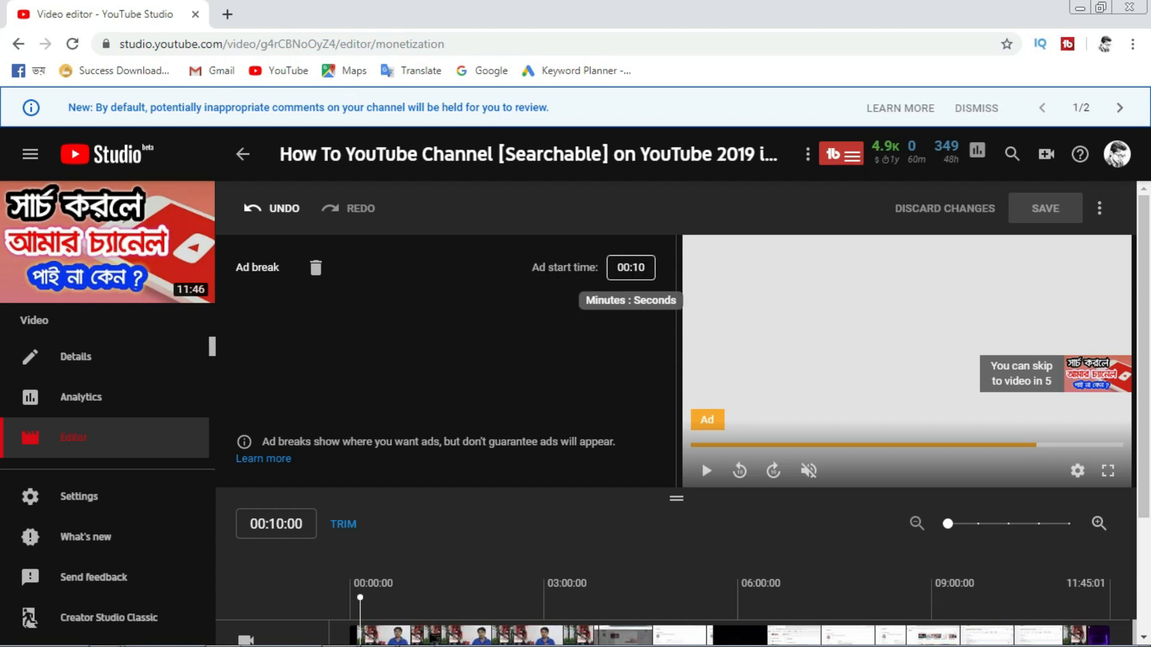
pyautogui.click(642, 267)
pyautogui.press('BackSpace')
pyautogui.write('6')
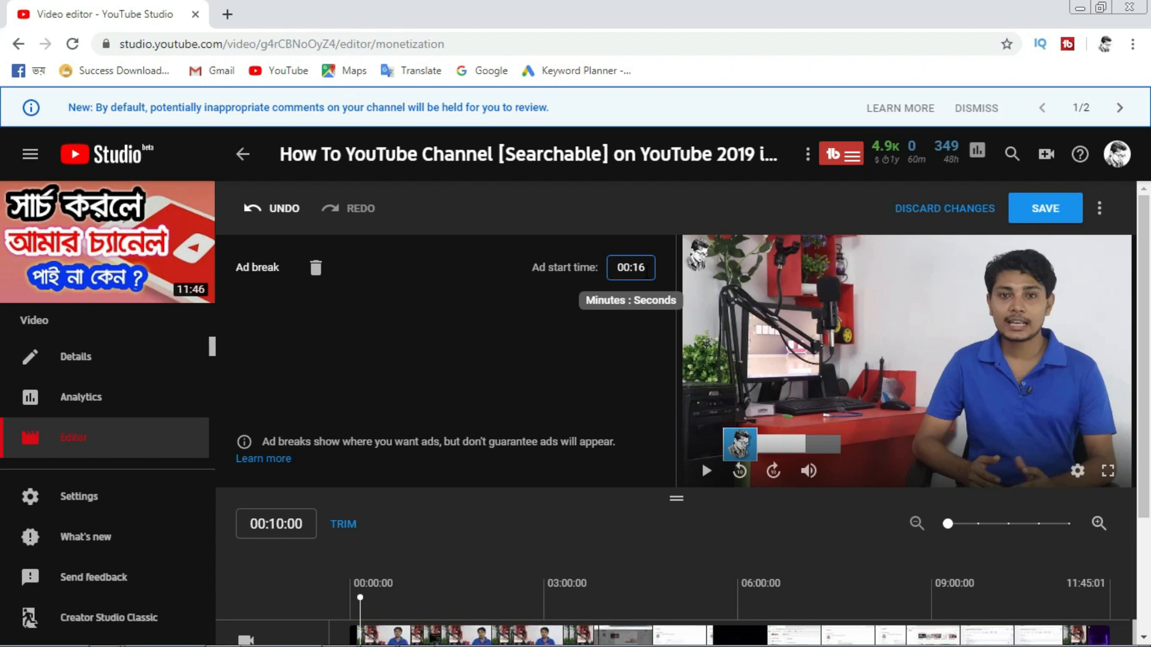
pyautogui.press('BackSpace')
pyautogui.write('0')
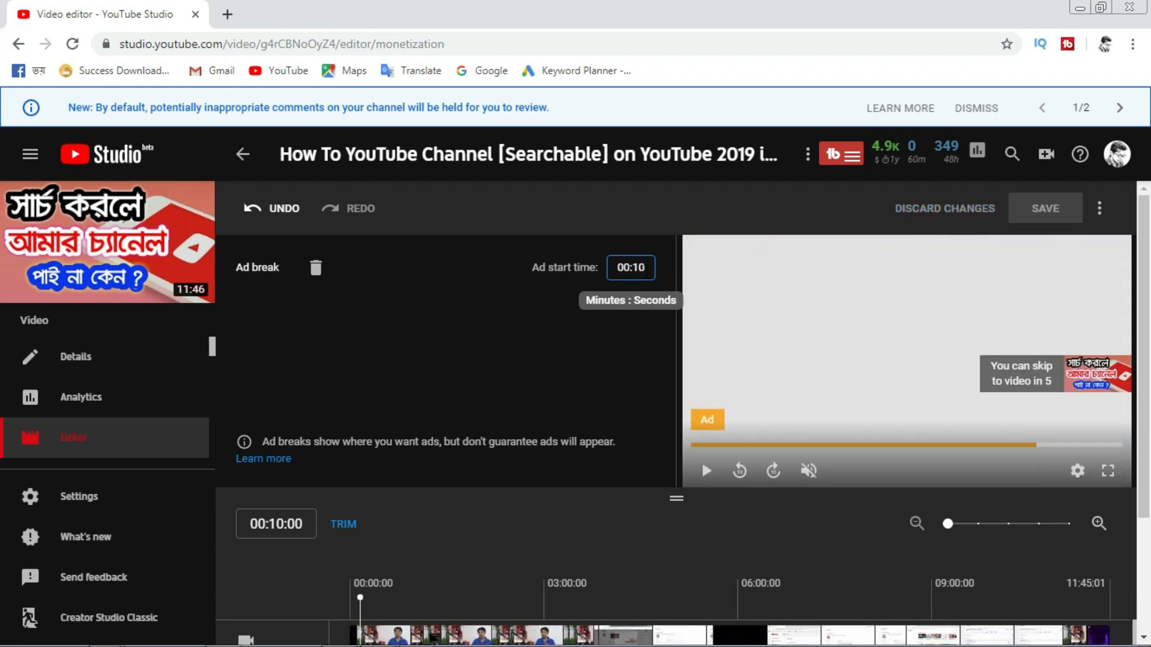
pyautogui.click(648, 312)
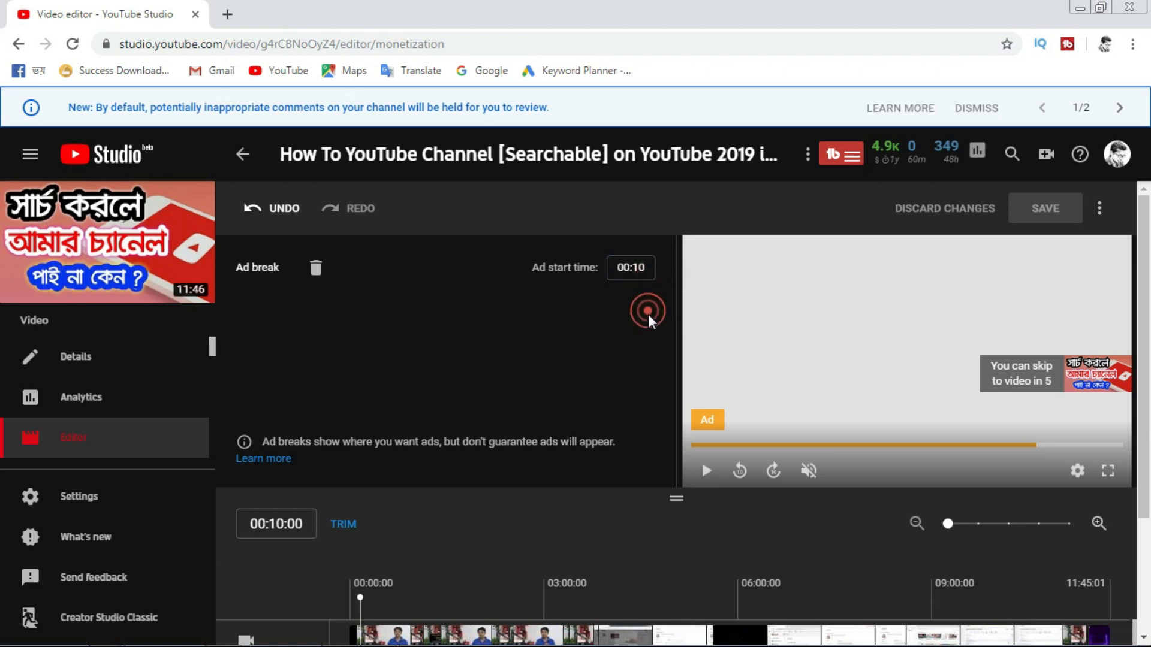
pyautogui.scroll(-3, 519, 397)
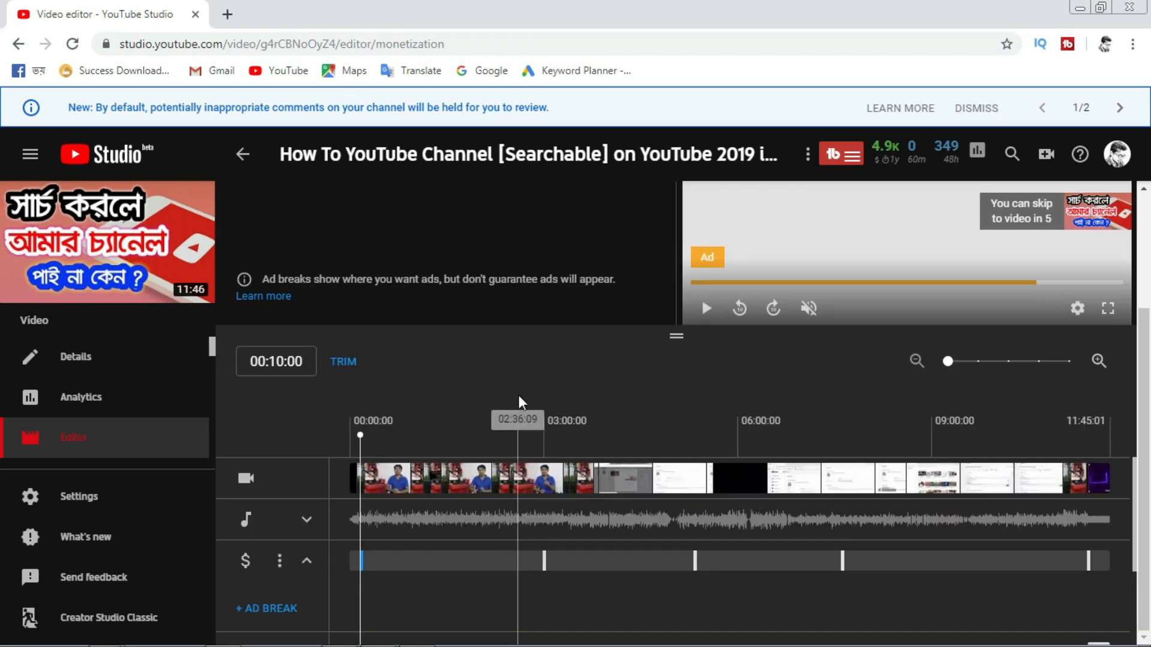